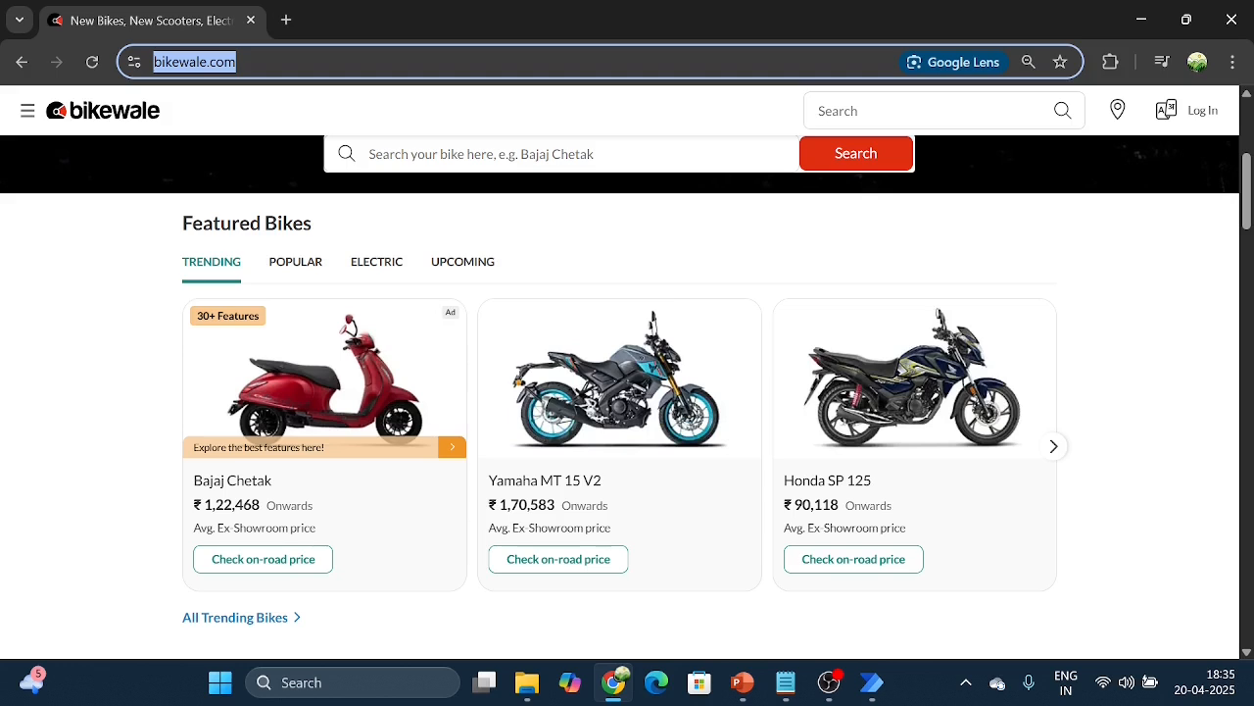
Step: Switch to the WebExtraction flow in Power Automate and add a Launch new Chrome action to the Main subflow
scroll(303, 369, "down", 1)
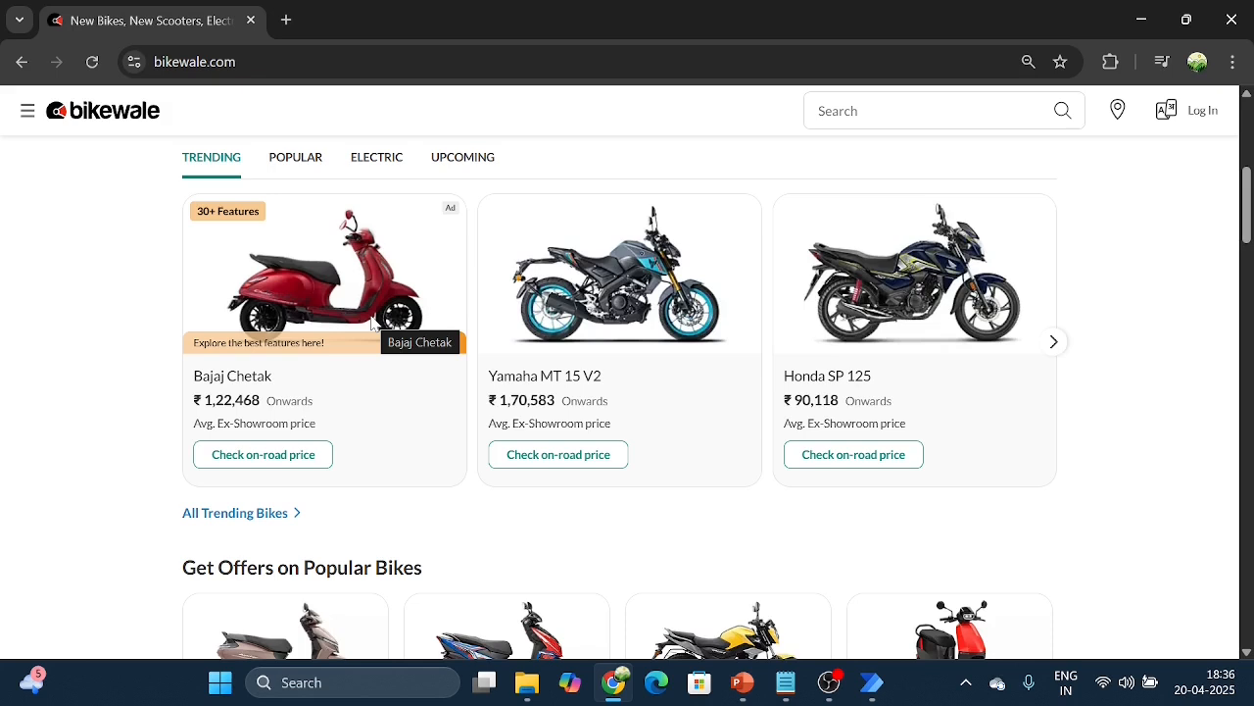
left_click(873, 683)
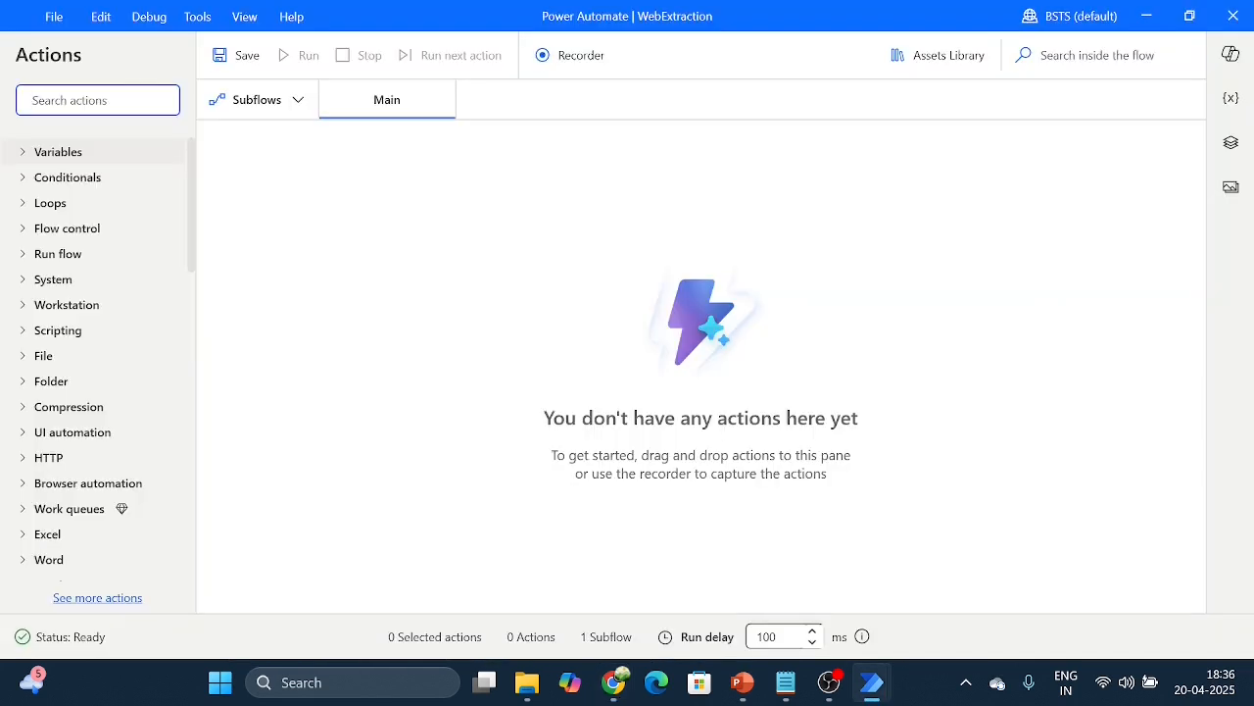
type("lau")
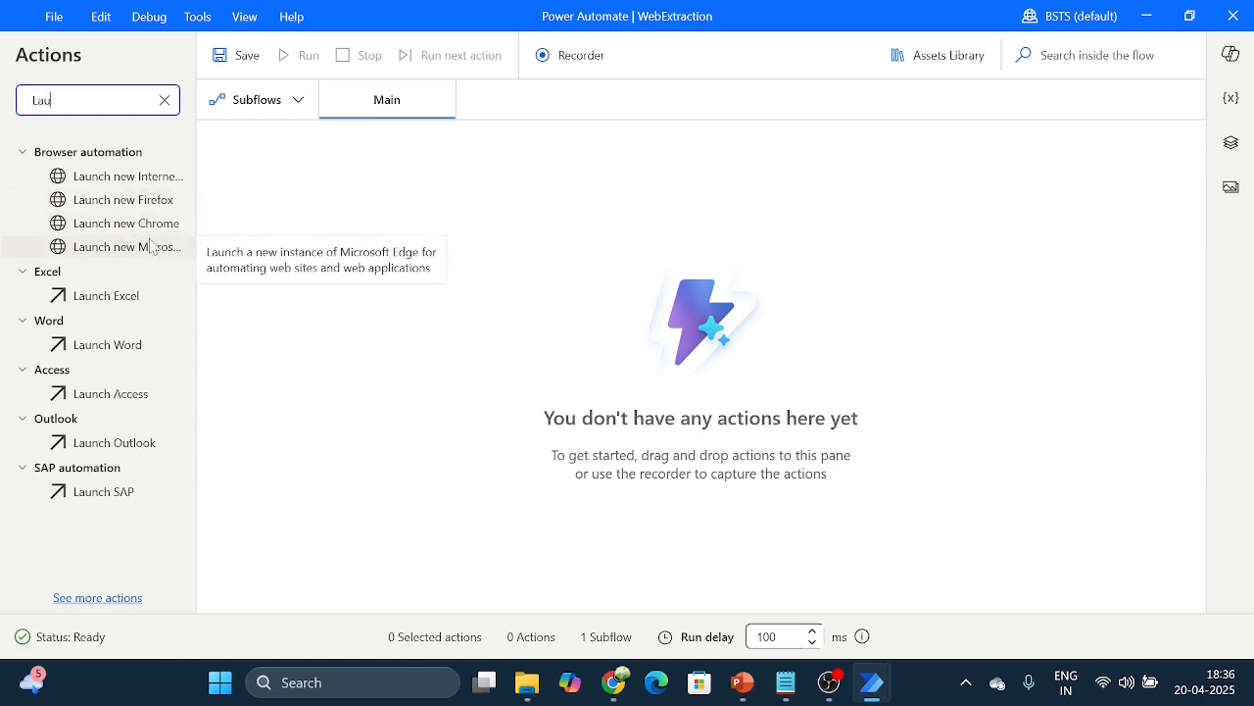
left_click_drag(144, 229, 392, 157)
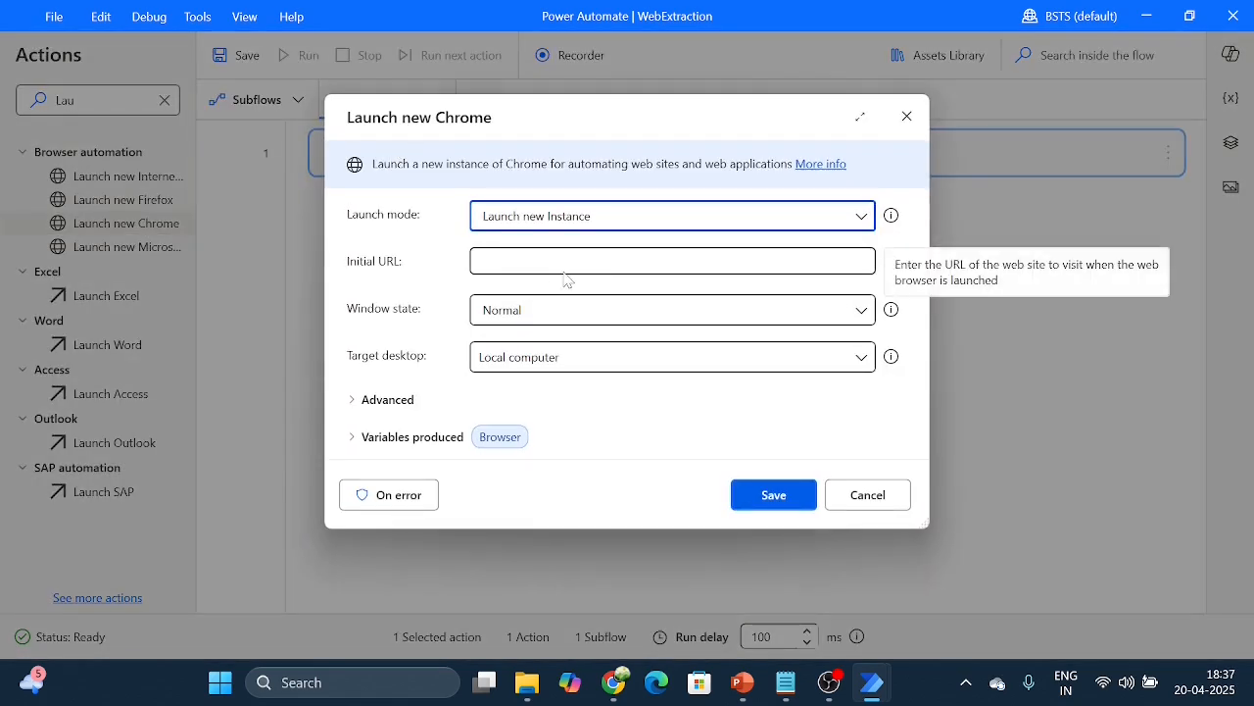
key("alt+Tab")
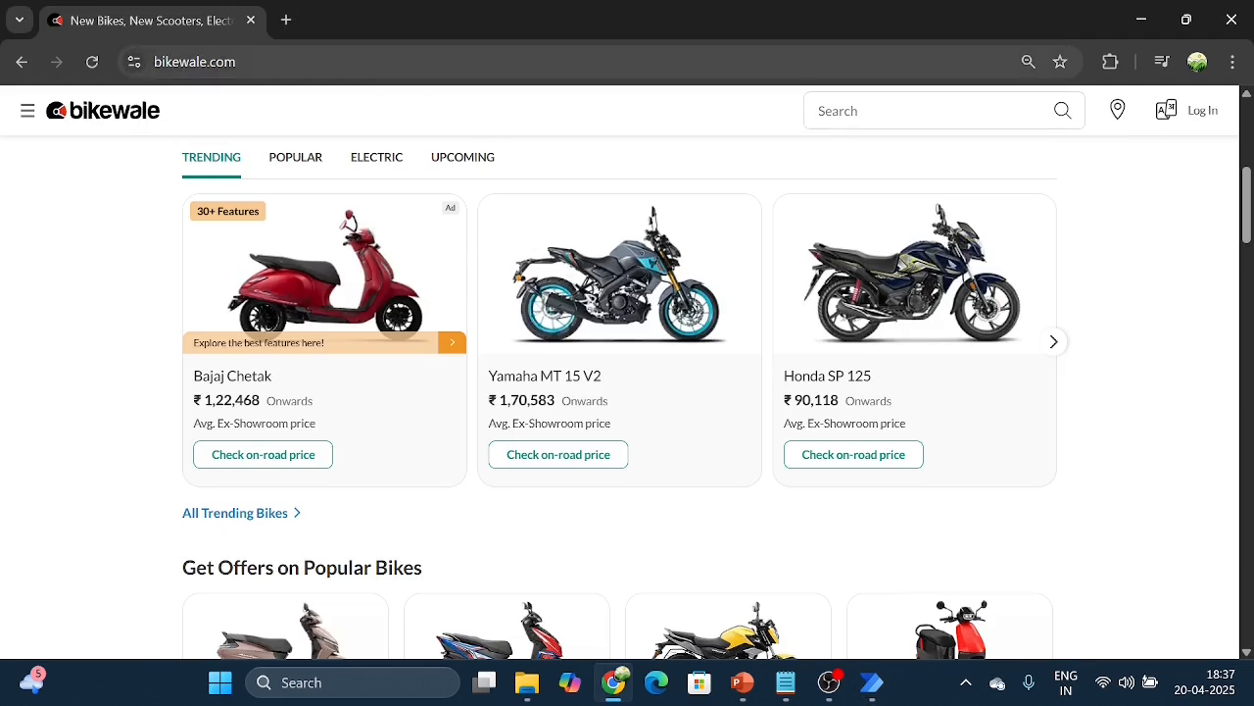
key("ctrl+l")
key("ctrl+c")
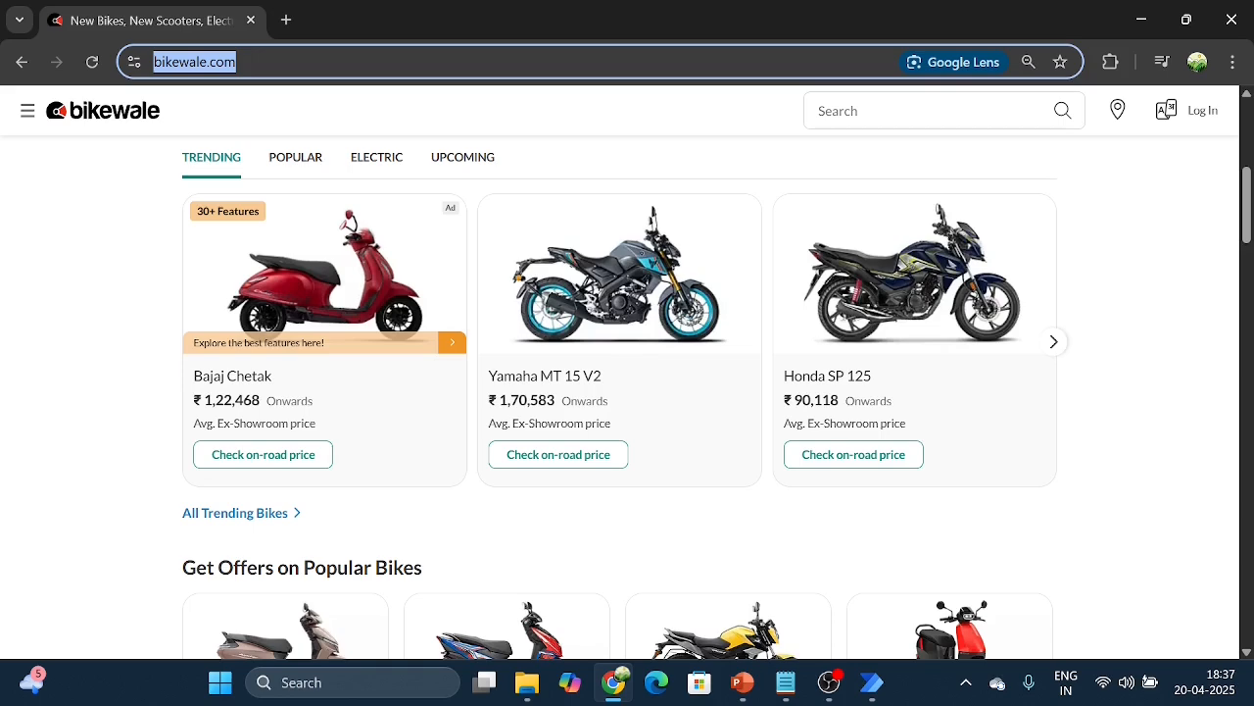
key("alt+Tab")
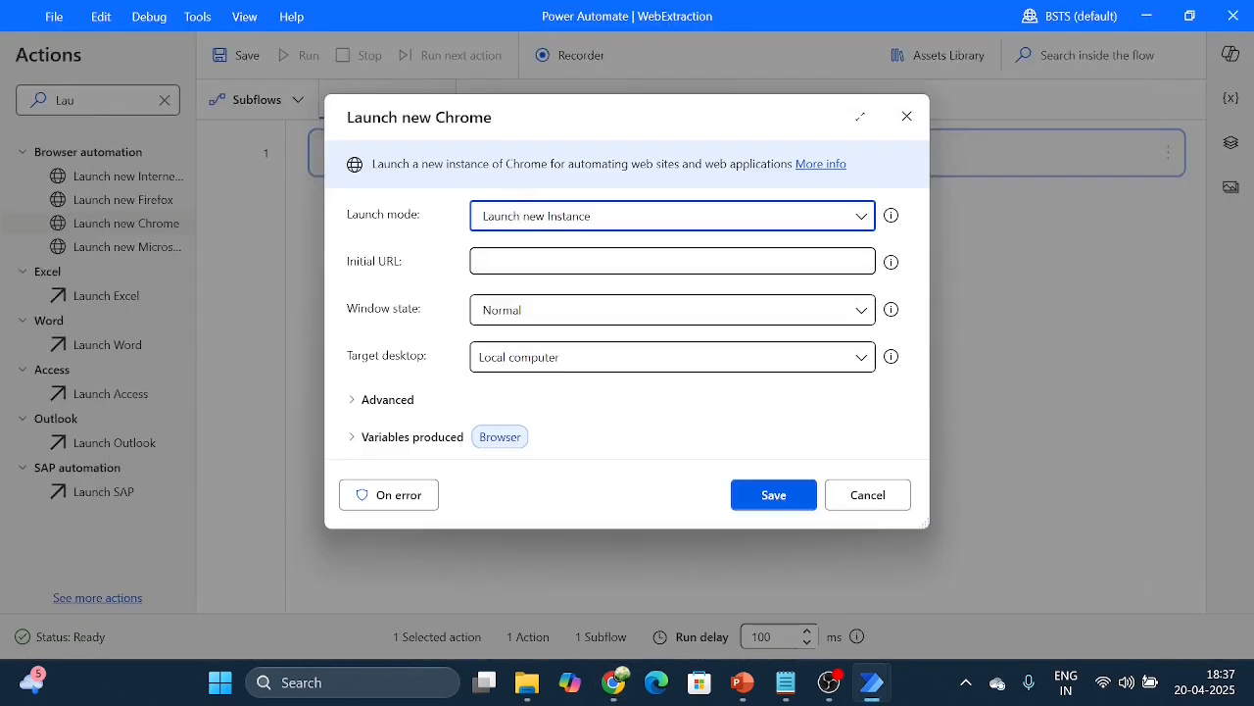
key("ctrl+v")
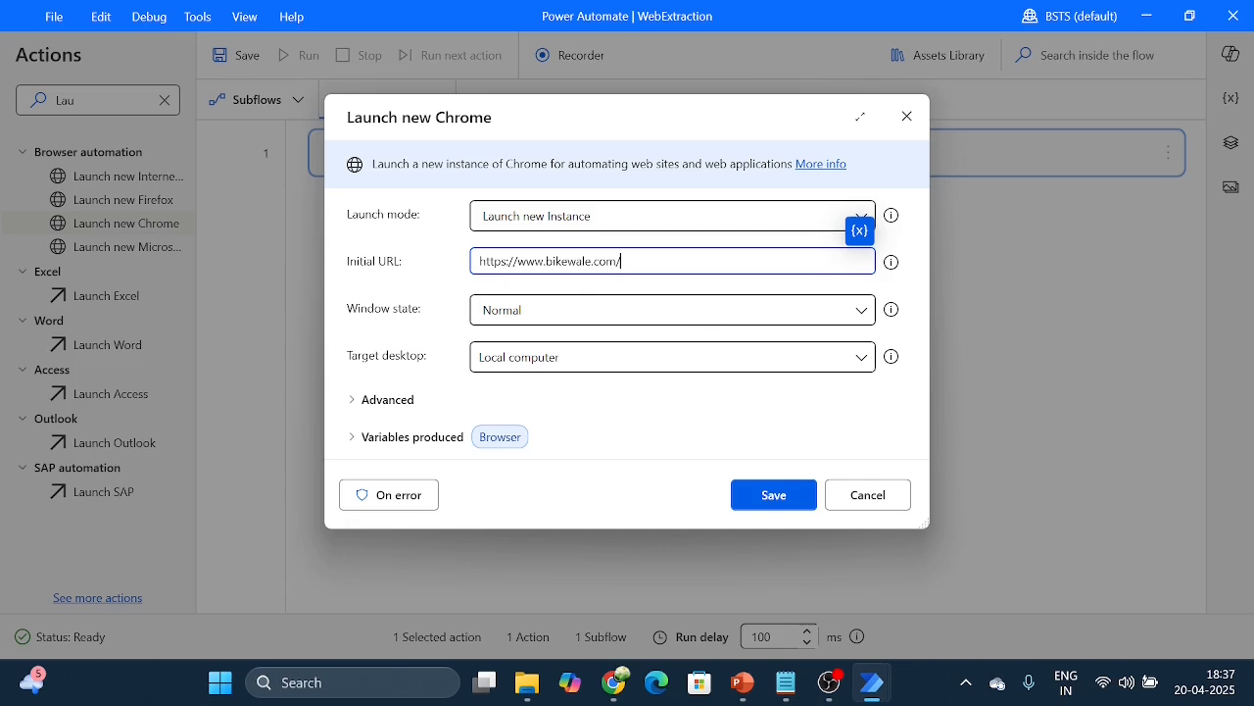
left_click(775, 498)
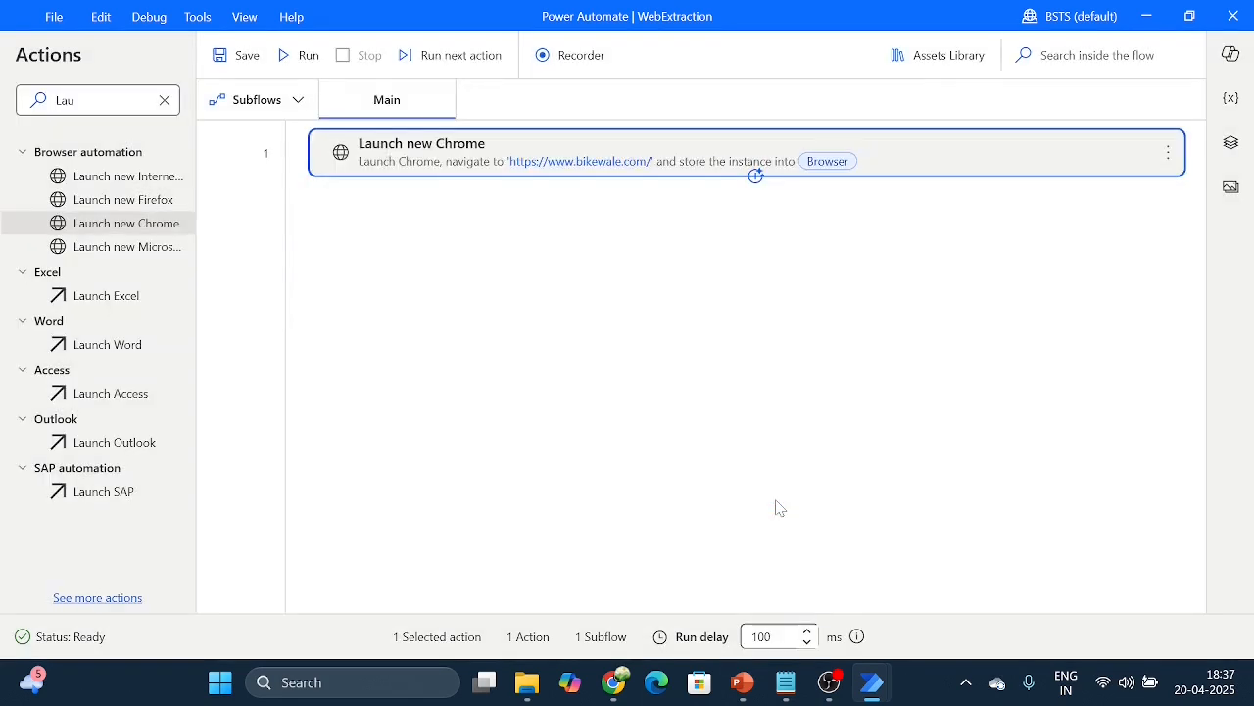
Step: Find the Extract data from web page action and add it below Launch new Chrome
left_click(165, 100)
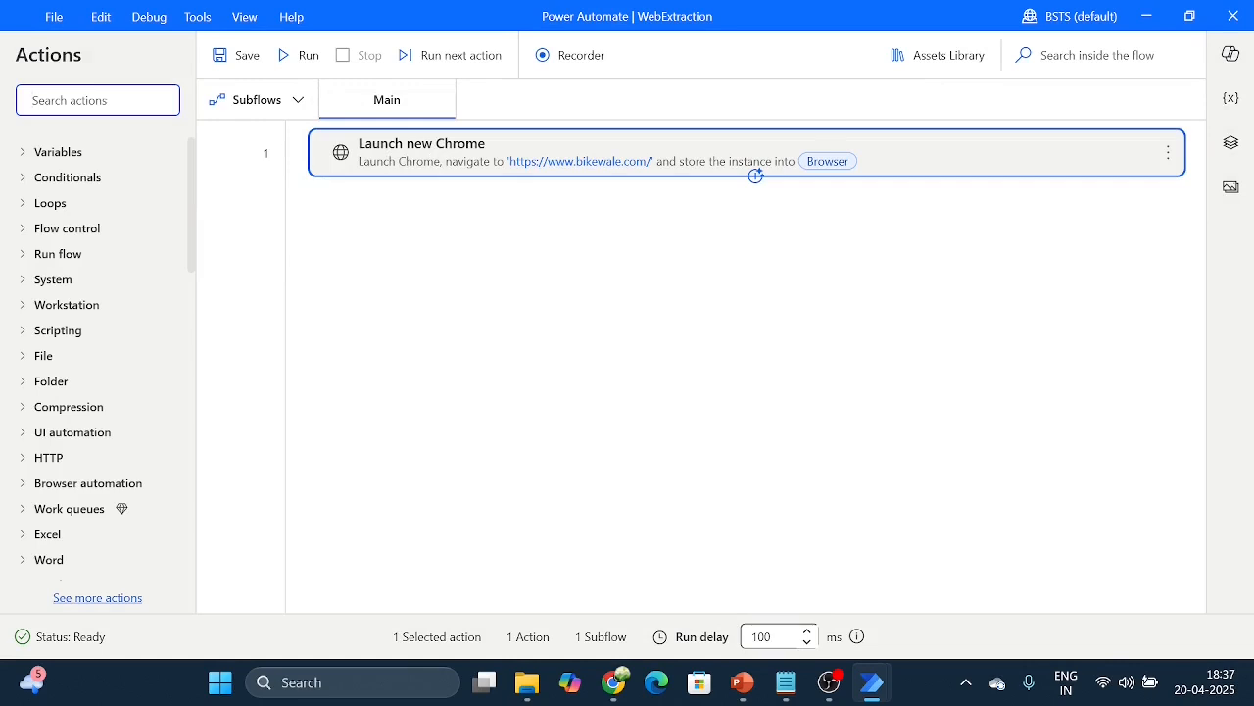
type("extract data")
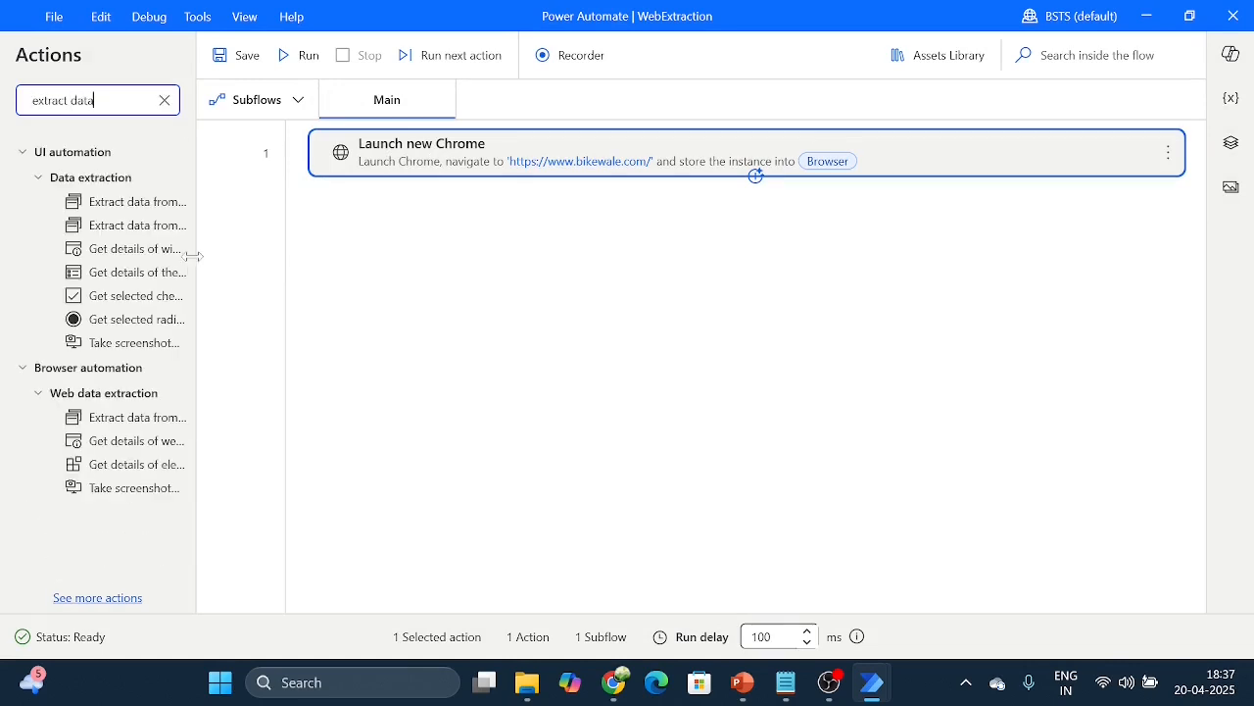
left_click_drag(193, 256, 268, 257)
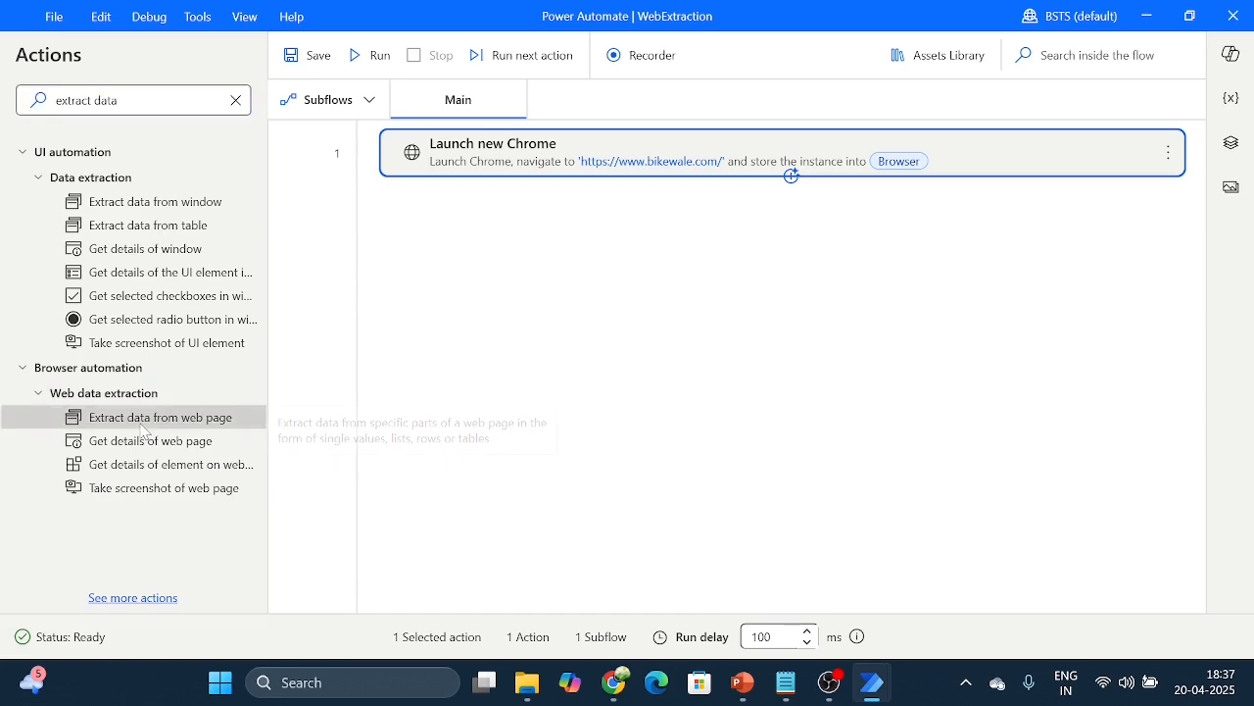
left_click_drag(143, 431, 598, 226)
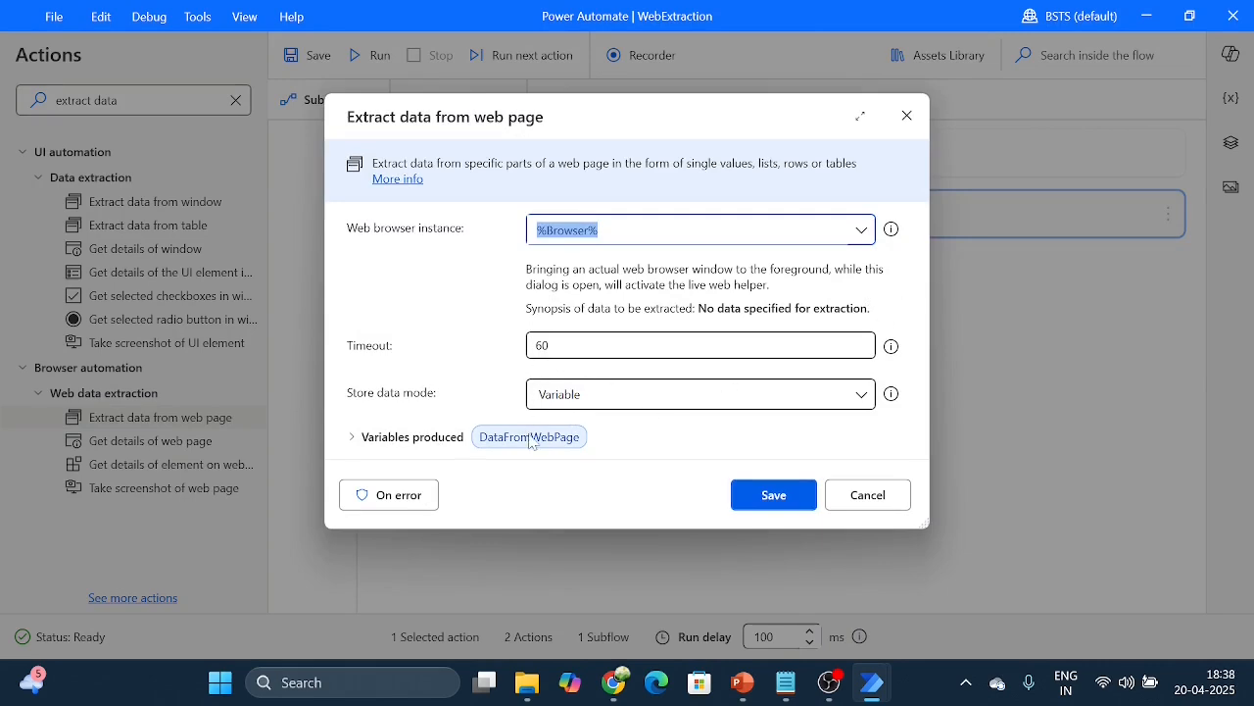
Step: Switch to the bikewale page in Chrome and extract the text of the Bajaj Chetak name with the live web helper
key("alt+Tab")
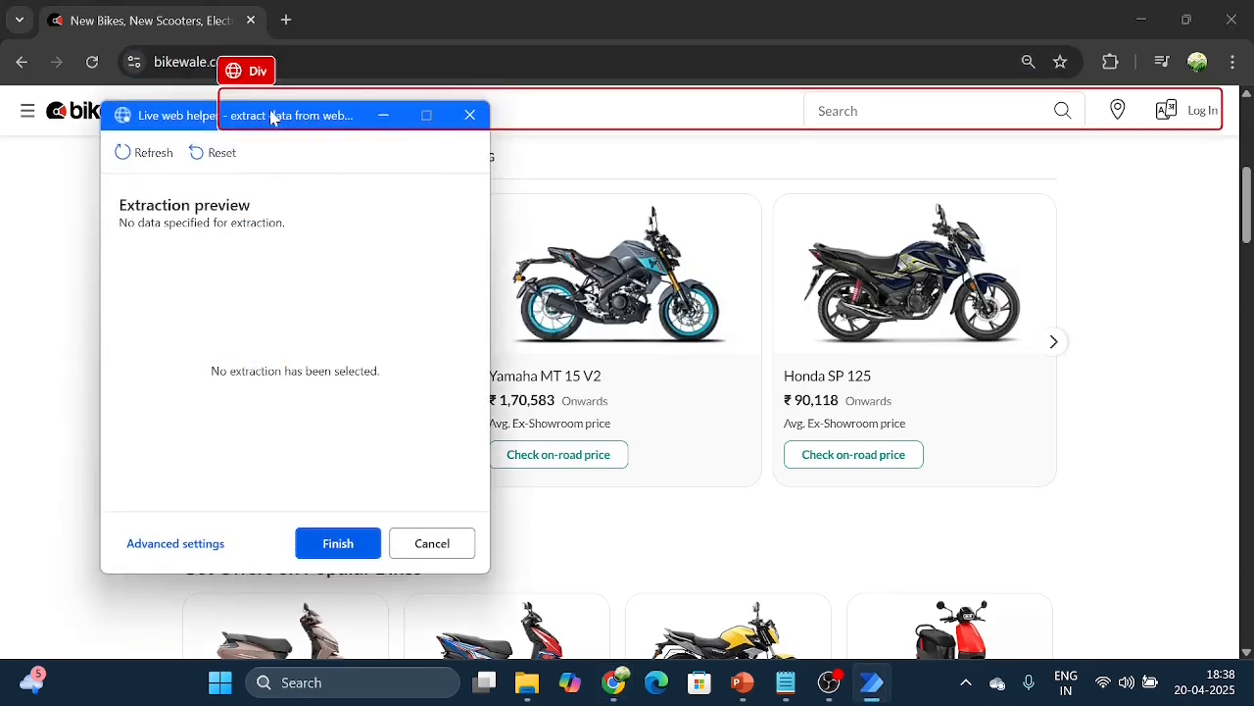
left_click_drag(271, 116, 987, 71)
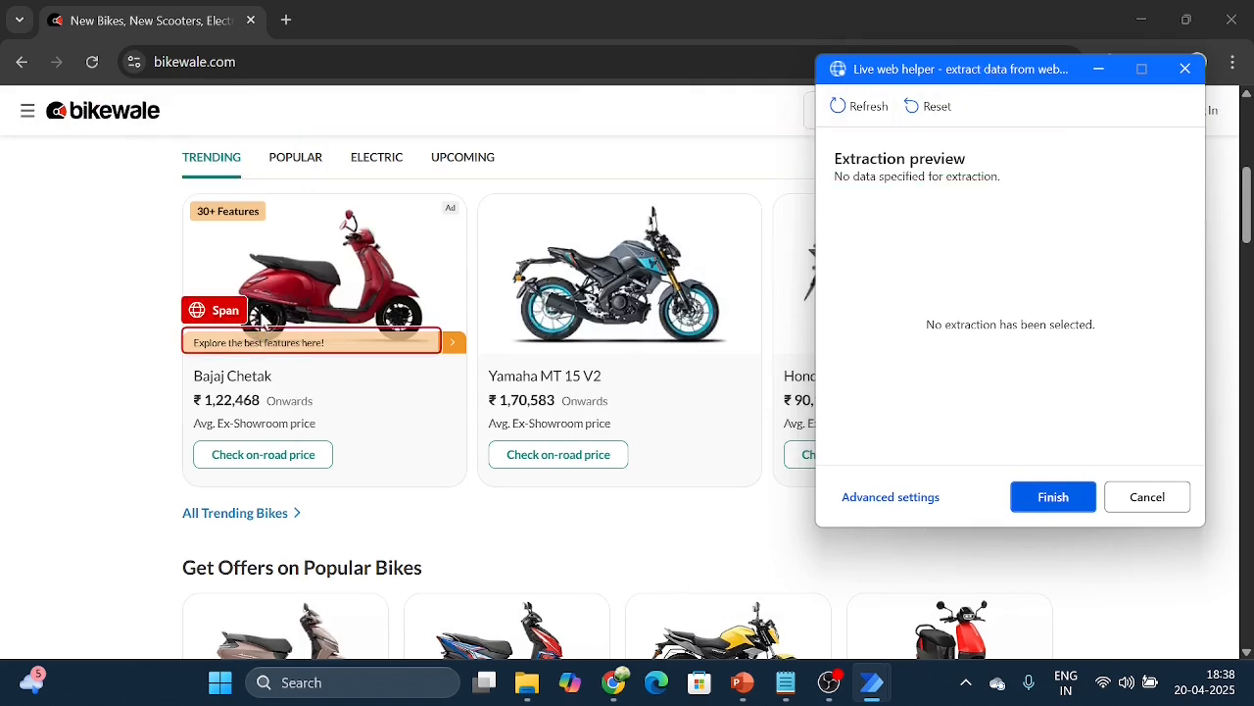
right_click(251, 383)
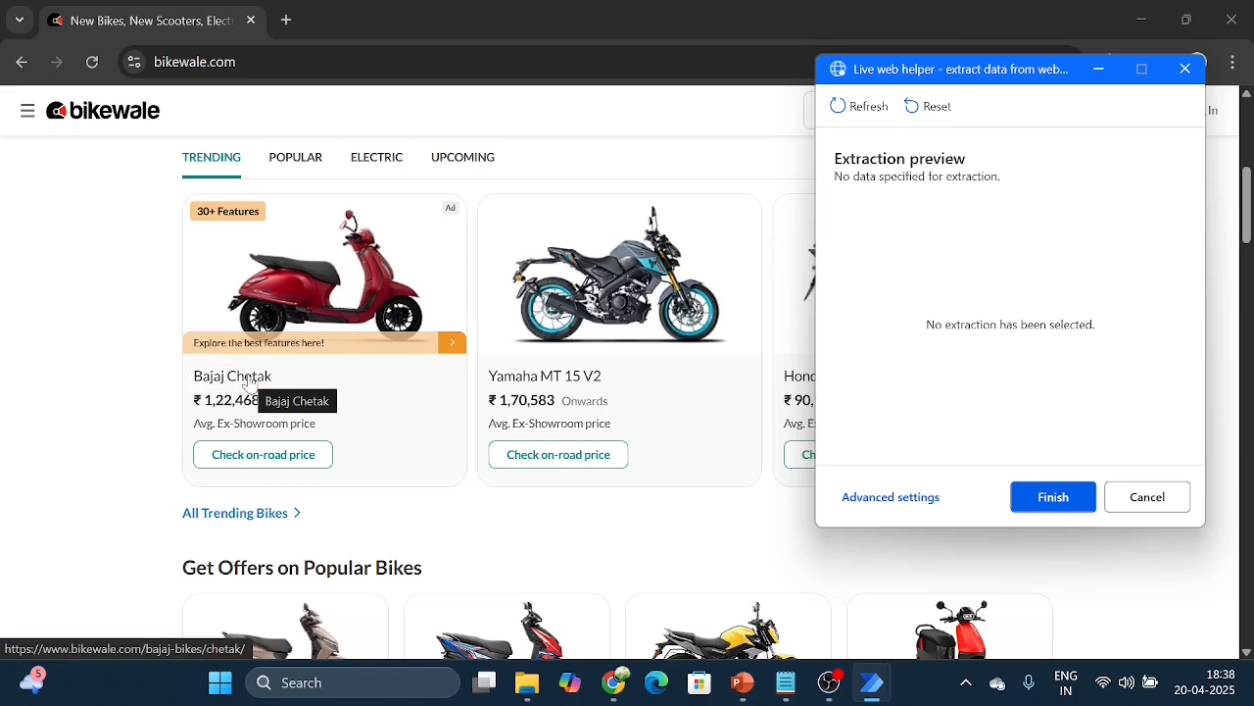
right_click(251, 383)
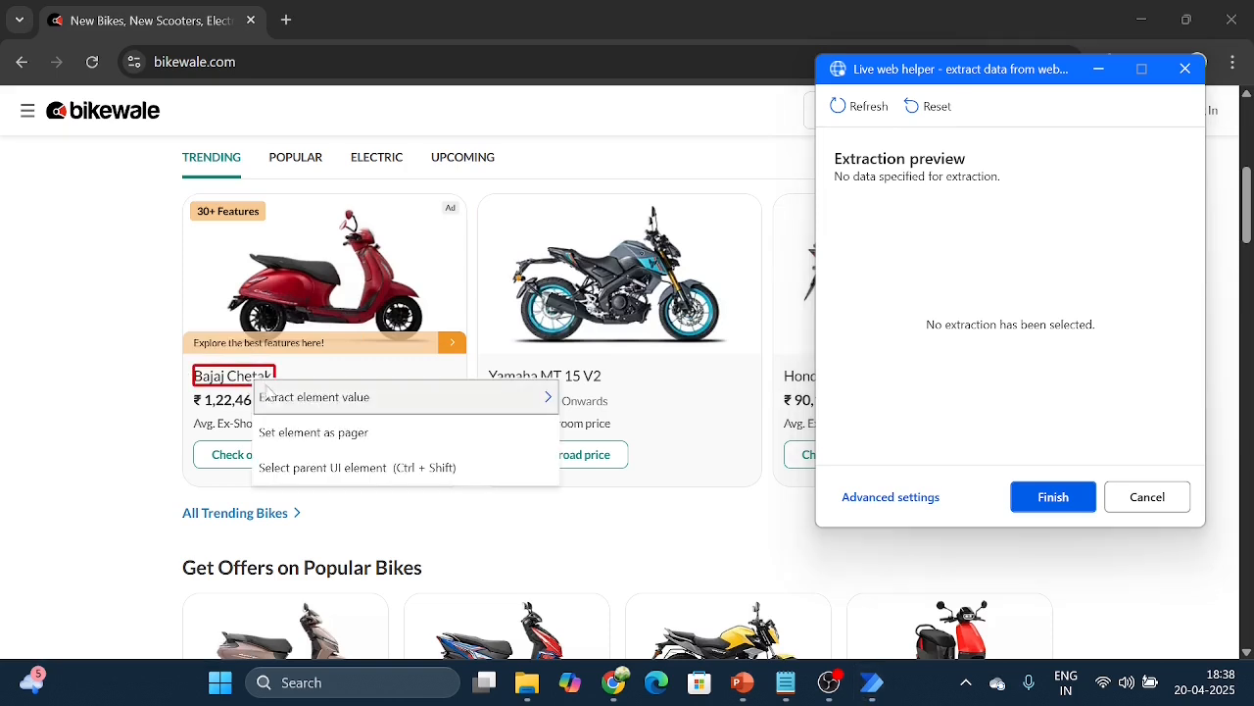
mouse_move(291, 405)
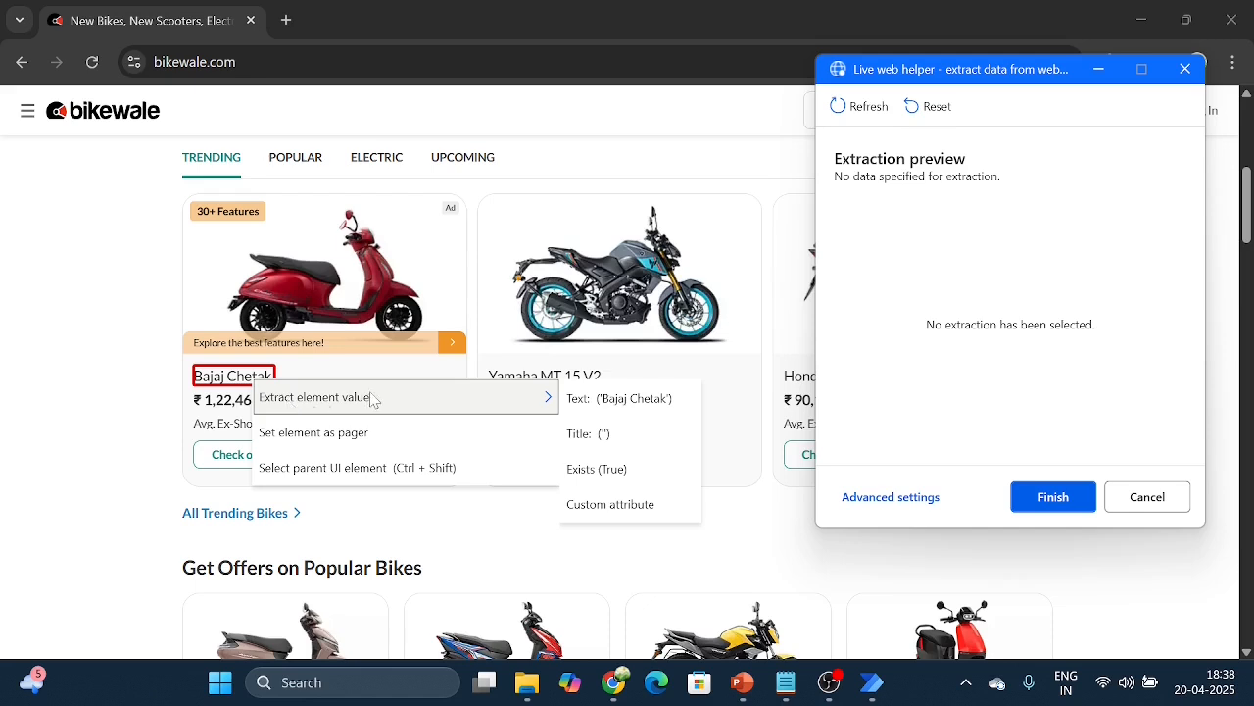
left_click(629, 400)
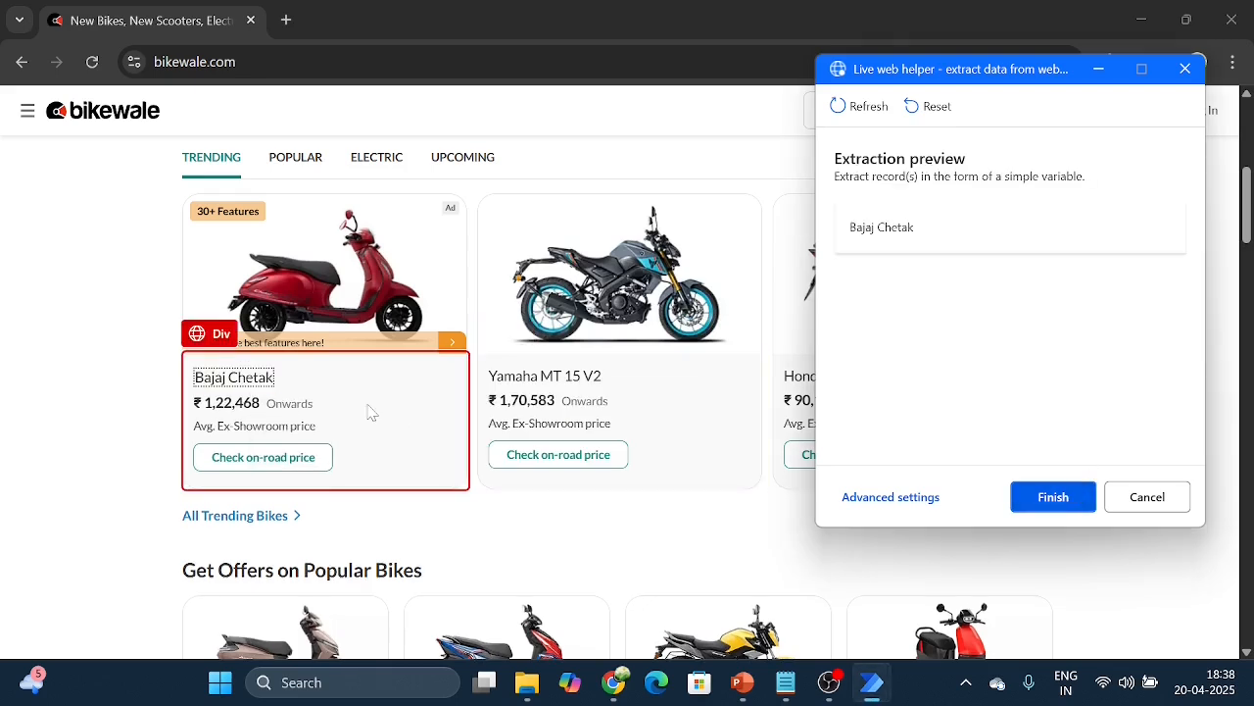
Step: Extract the price text and the image's Src value from the Bajaj Chetak card
right_click(267, 410)
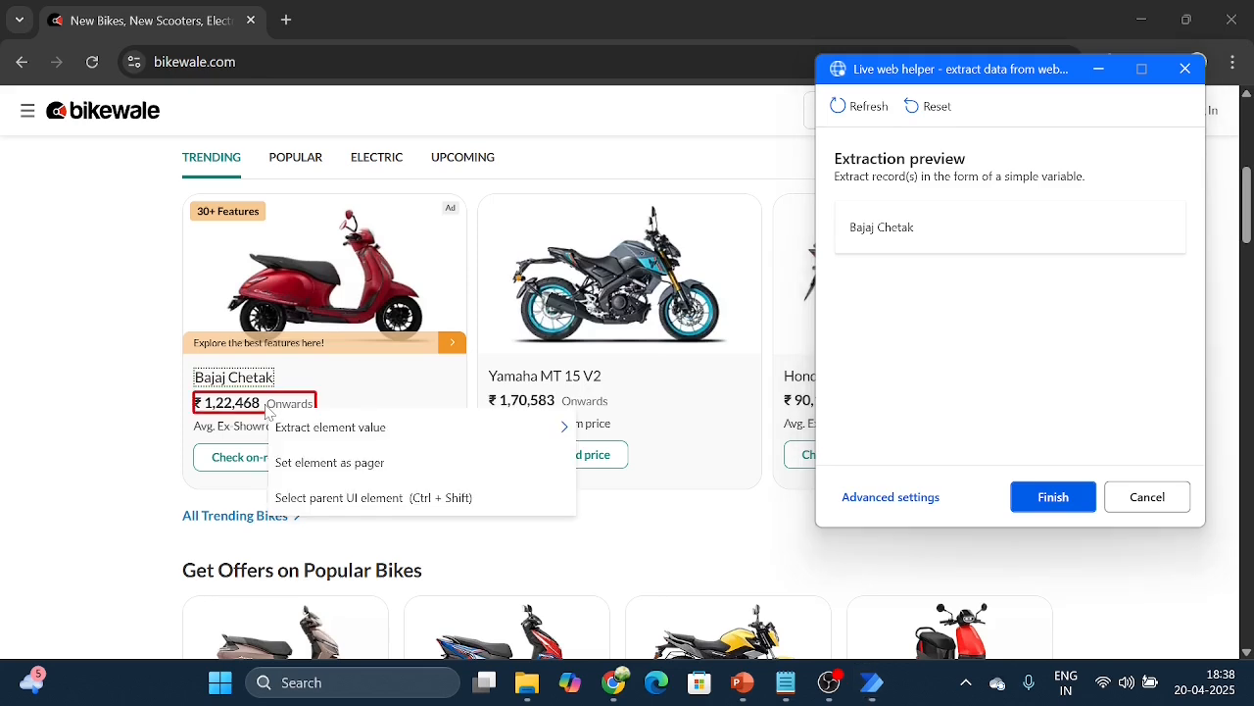
mouse_move(314, 435)
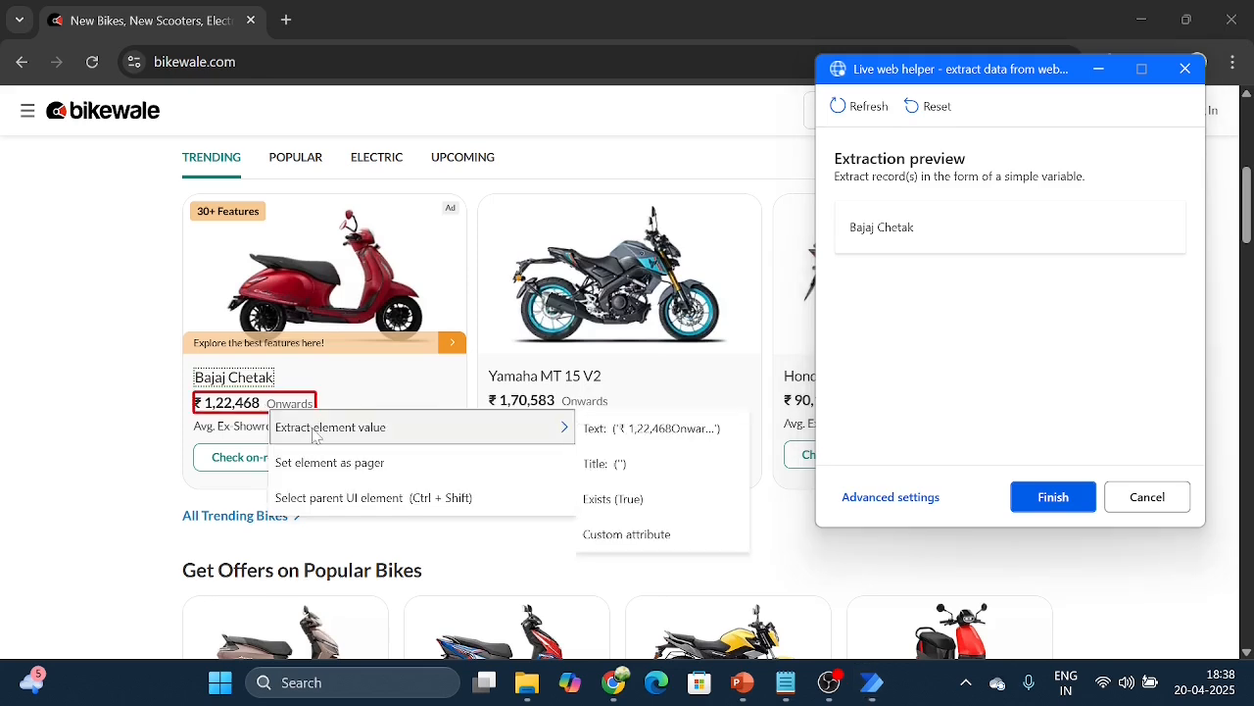
left_click(633, 432)
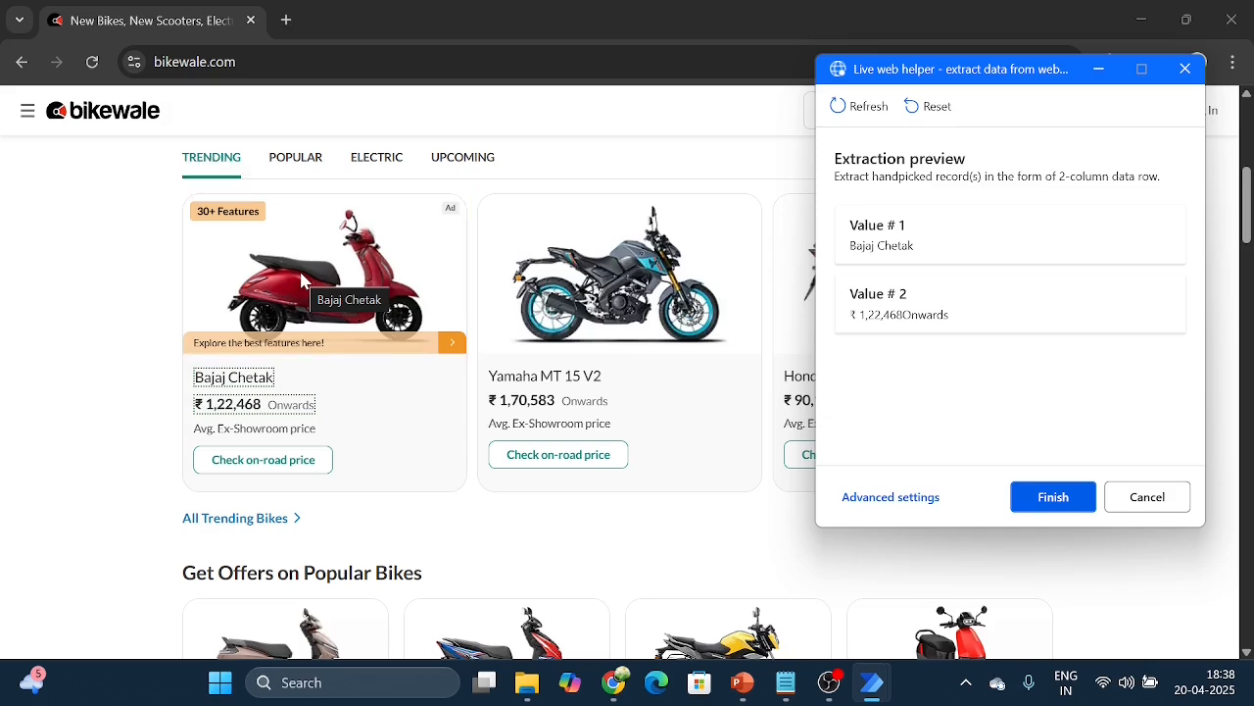
right_click(303, 282)
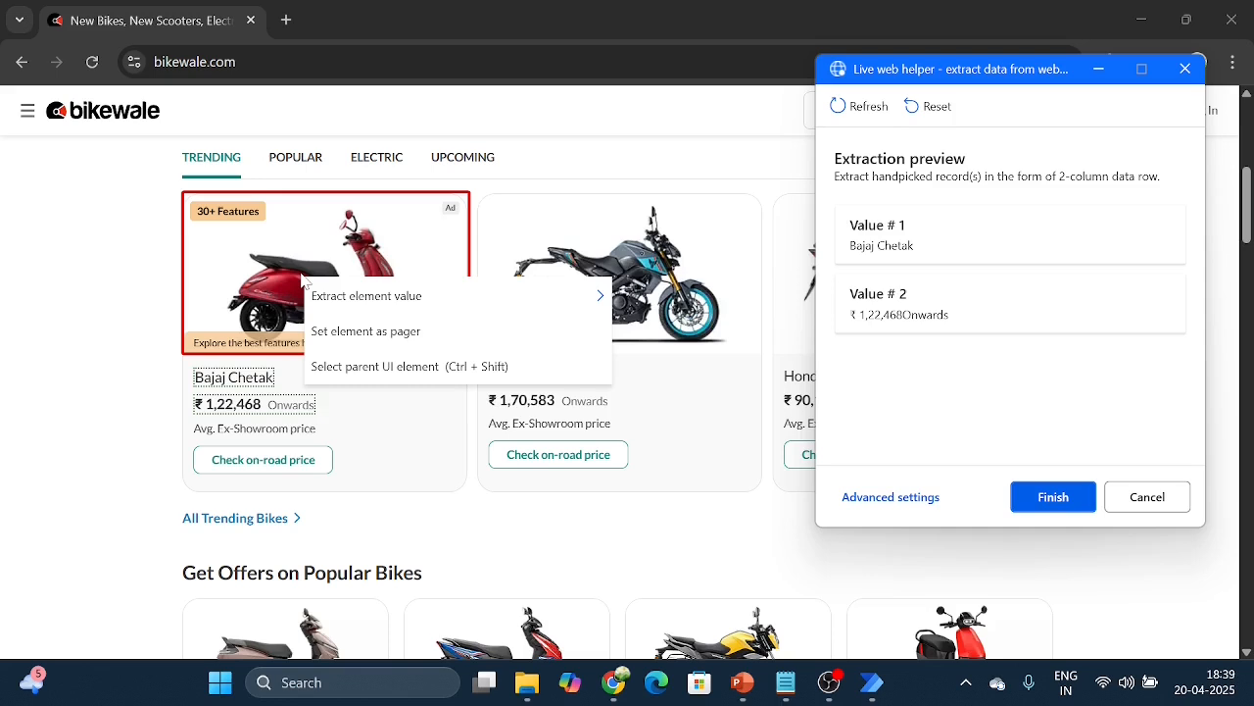
mouse_move(356, 295)
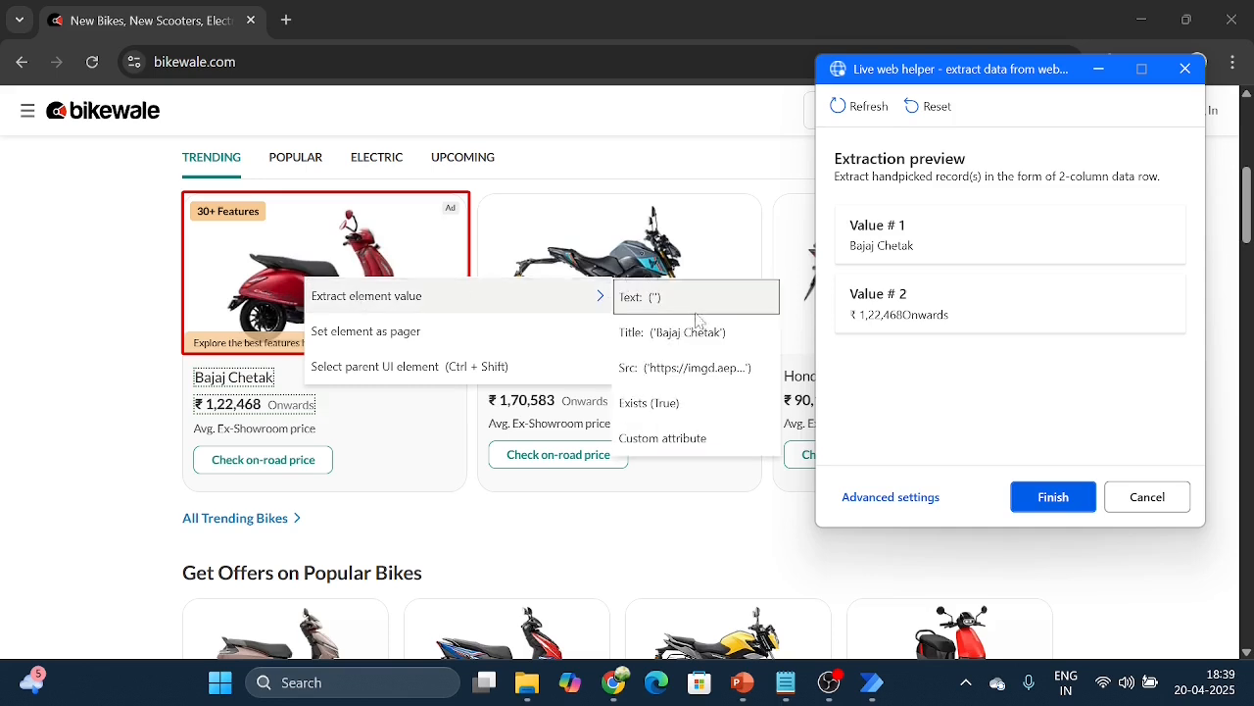
left_click(703, 375)
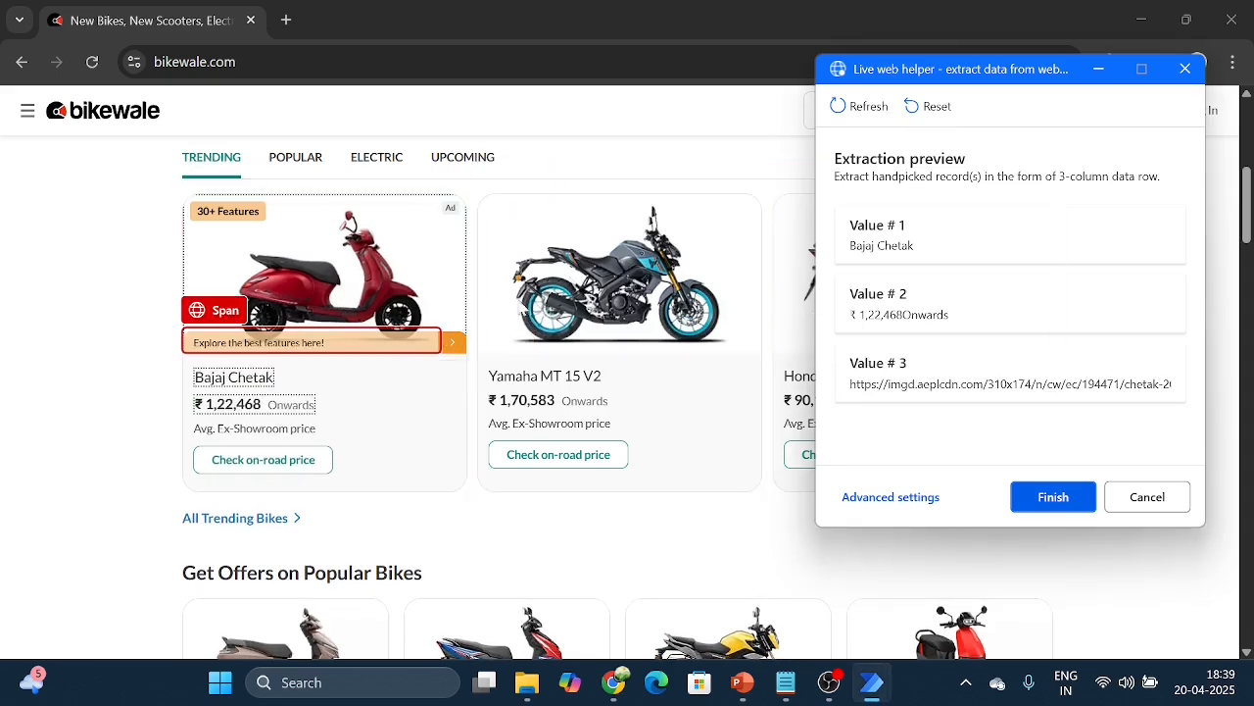
Step: Extract the name text and the price text from the Yamaha MT 15 V2 card
right_click(533, 385)
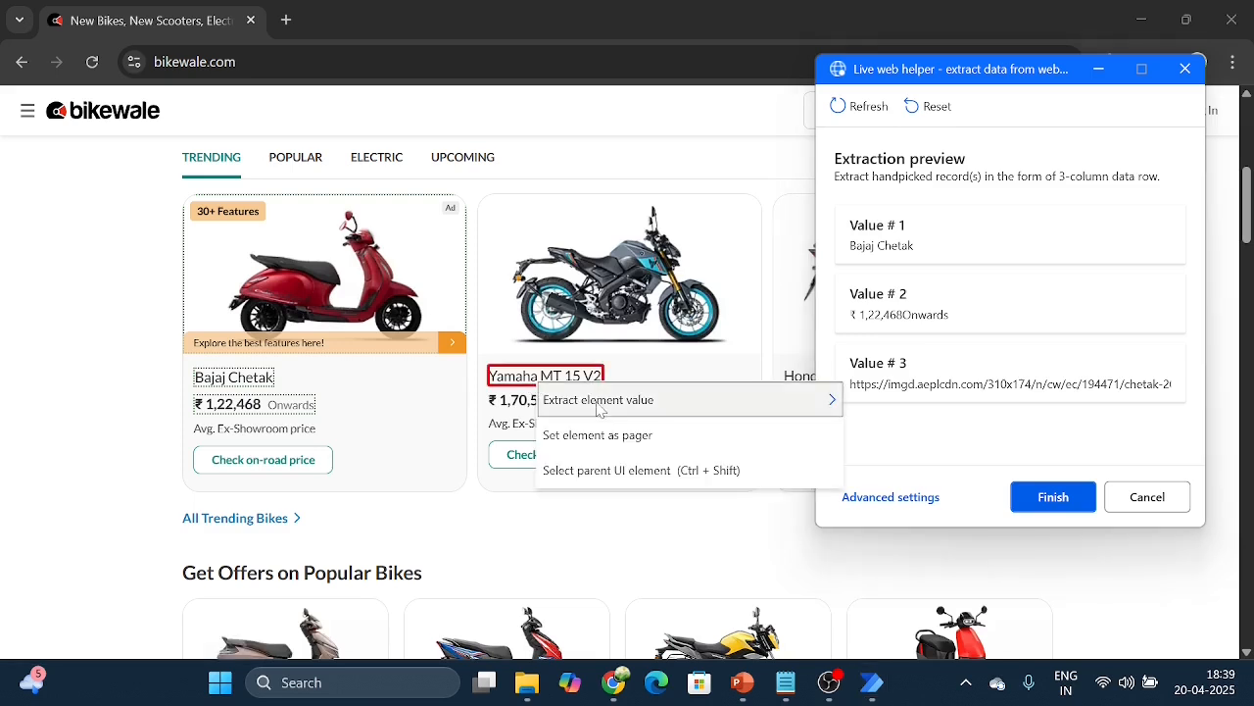
mouse_move(599, 410)
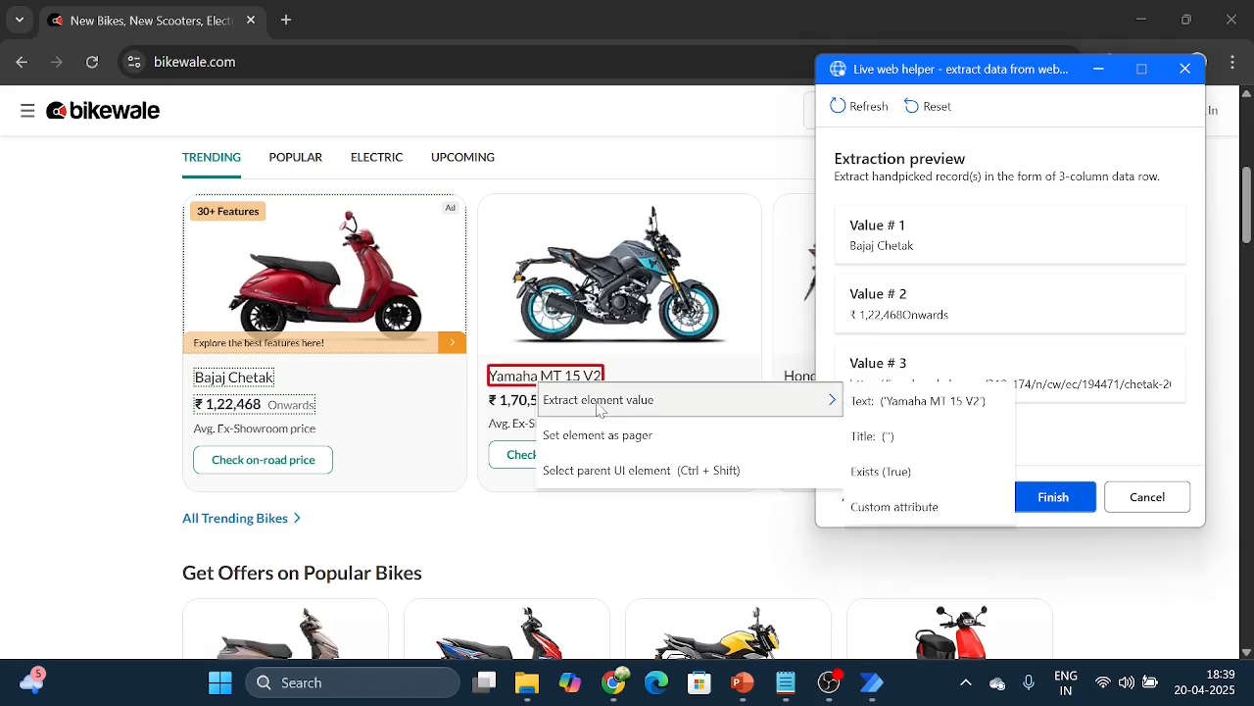
left_click(986, 414)
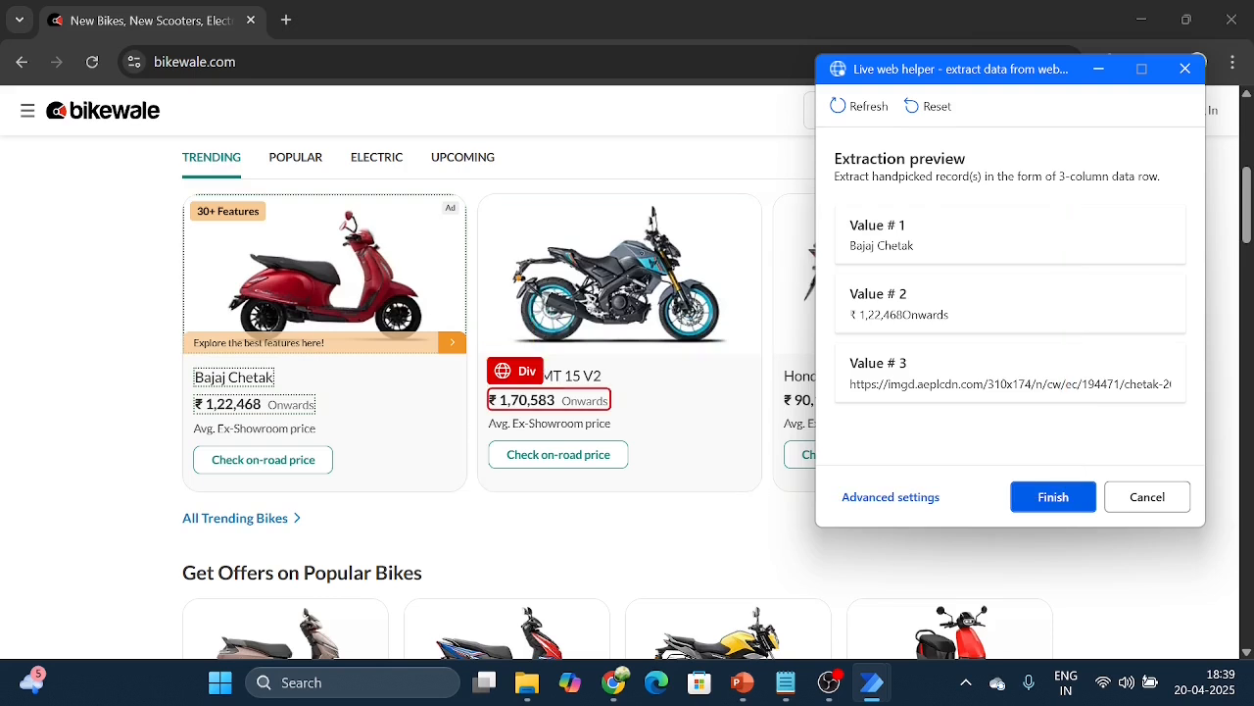
left_click(549, 400)
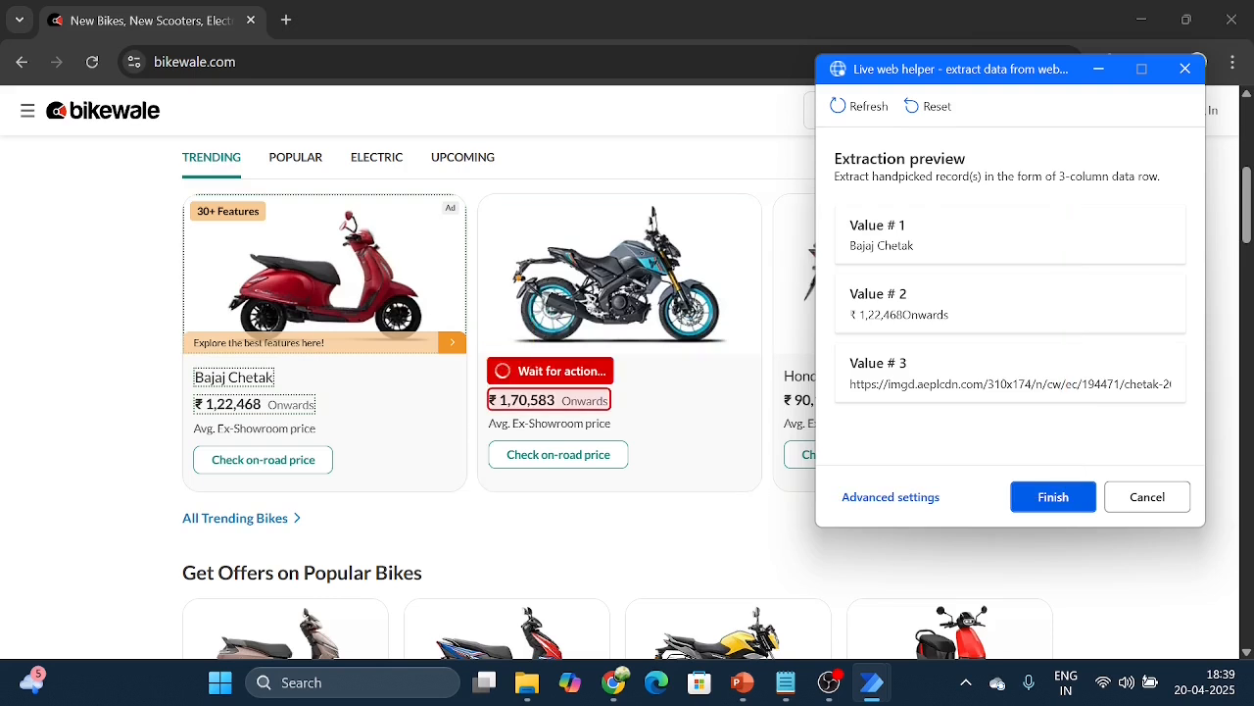
mouse_move(581, 427)
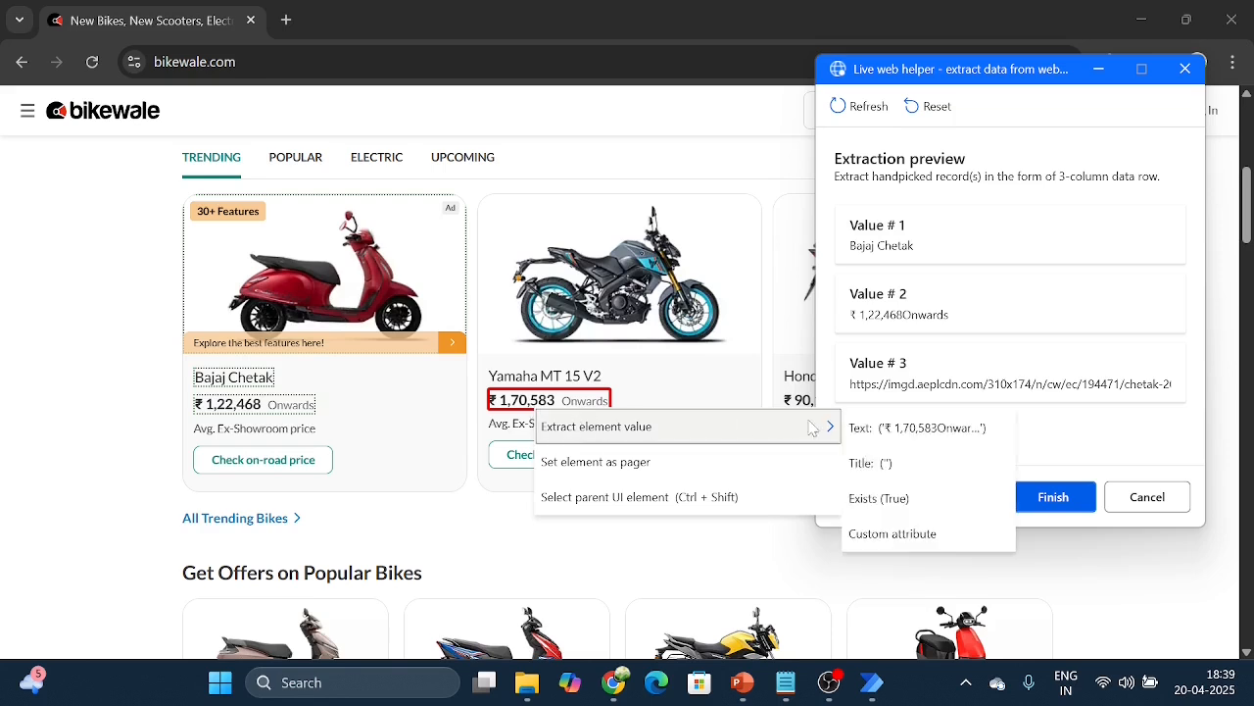
left_click(887, 429)
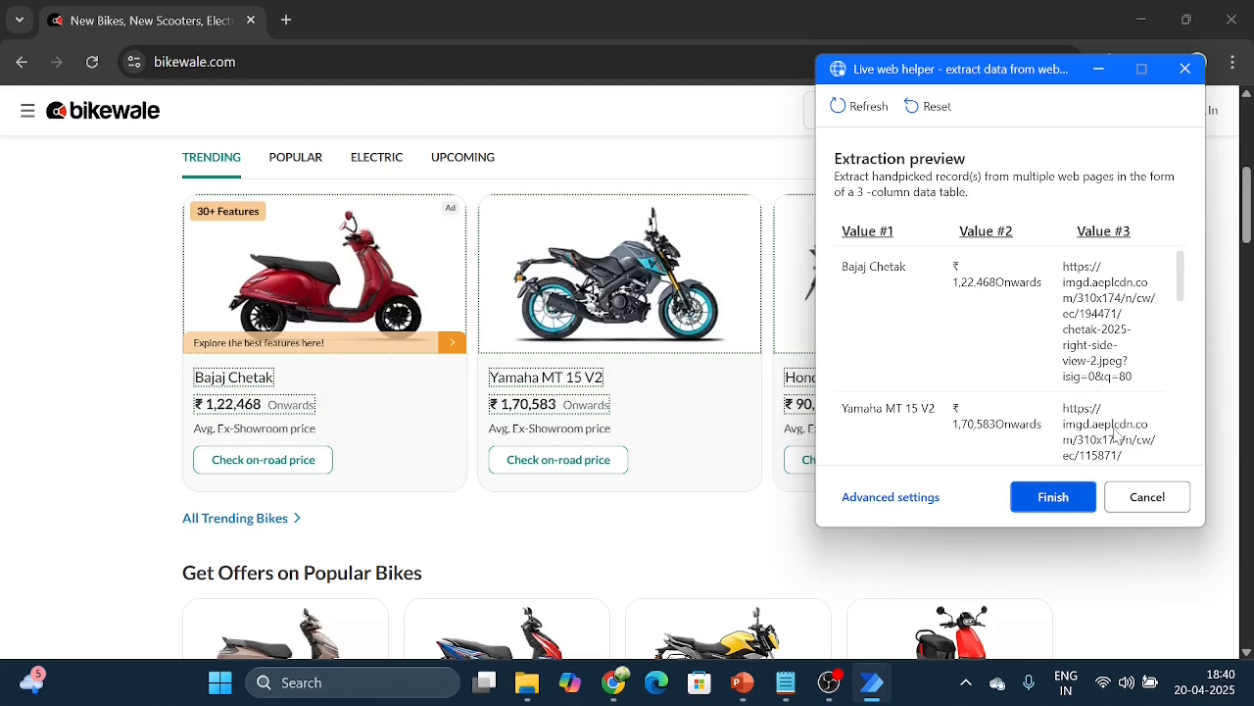
Step: Finish the web extraction, expand the produced variables to show DataFromWebPage, and save the Extract data from web page action
left_click(1053, 497)
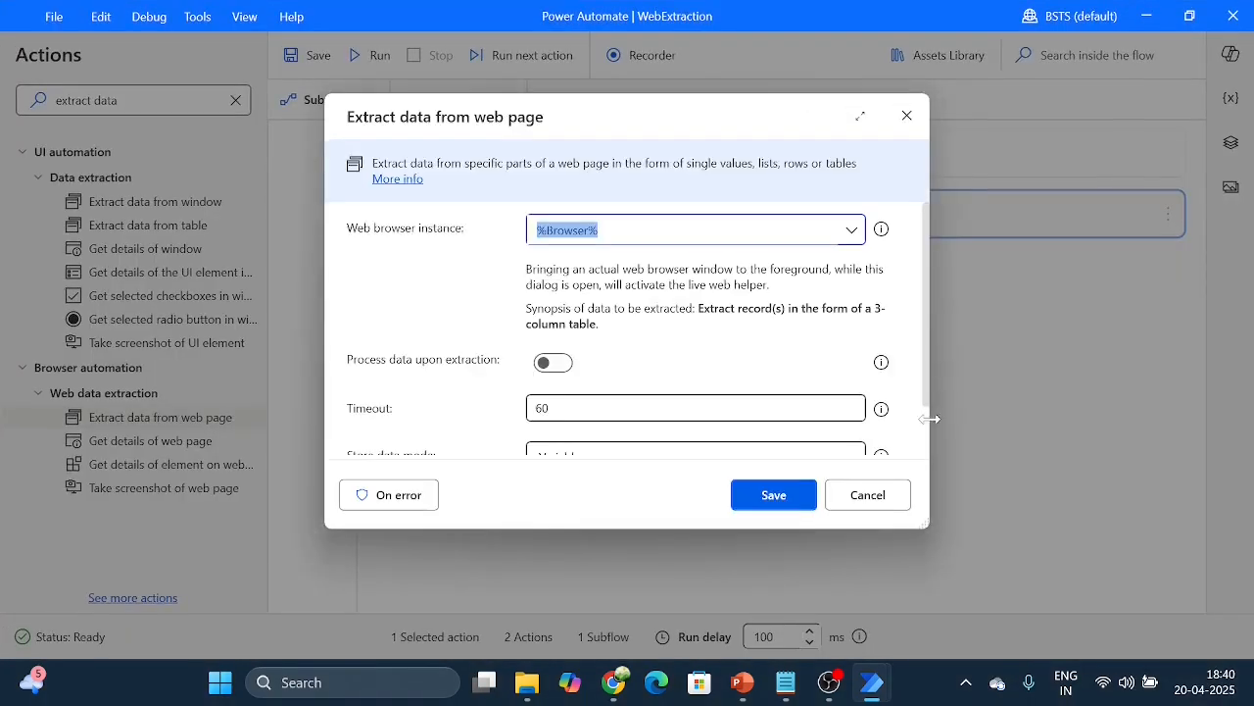
scroll(924, 432, "down", 1)
scroll(925, 441, "down", 1)
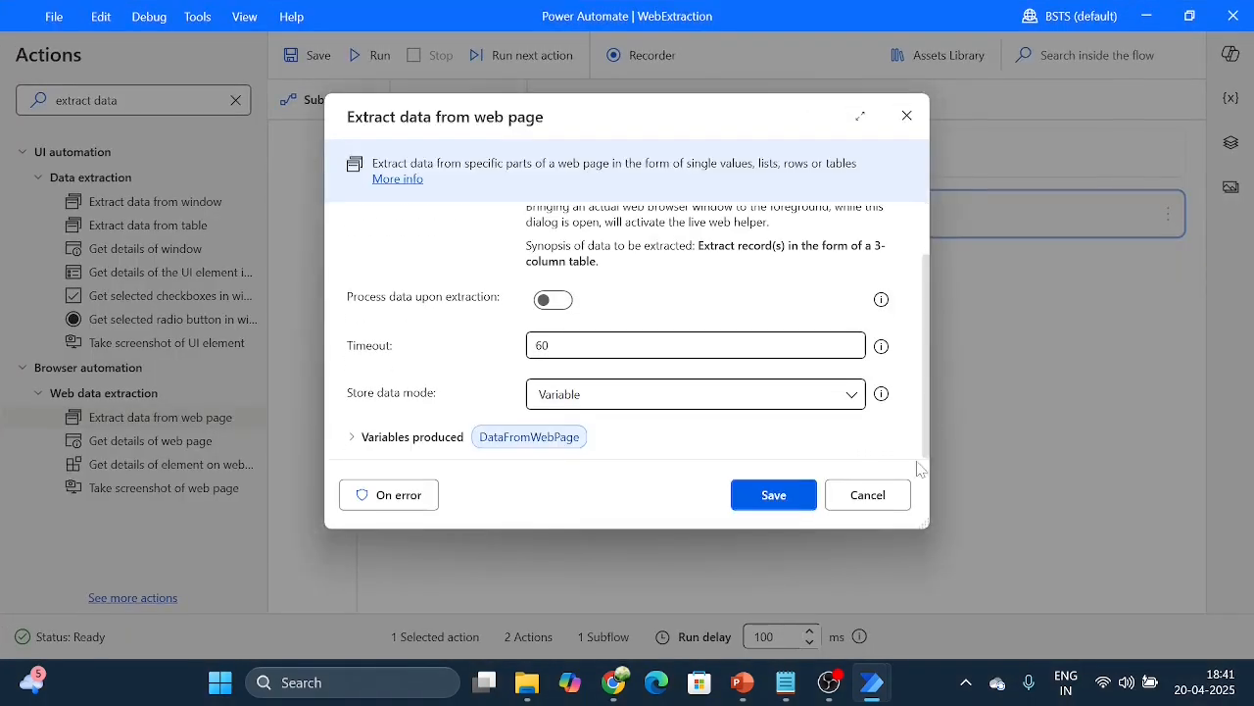
left_click(513, 446)
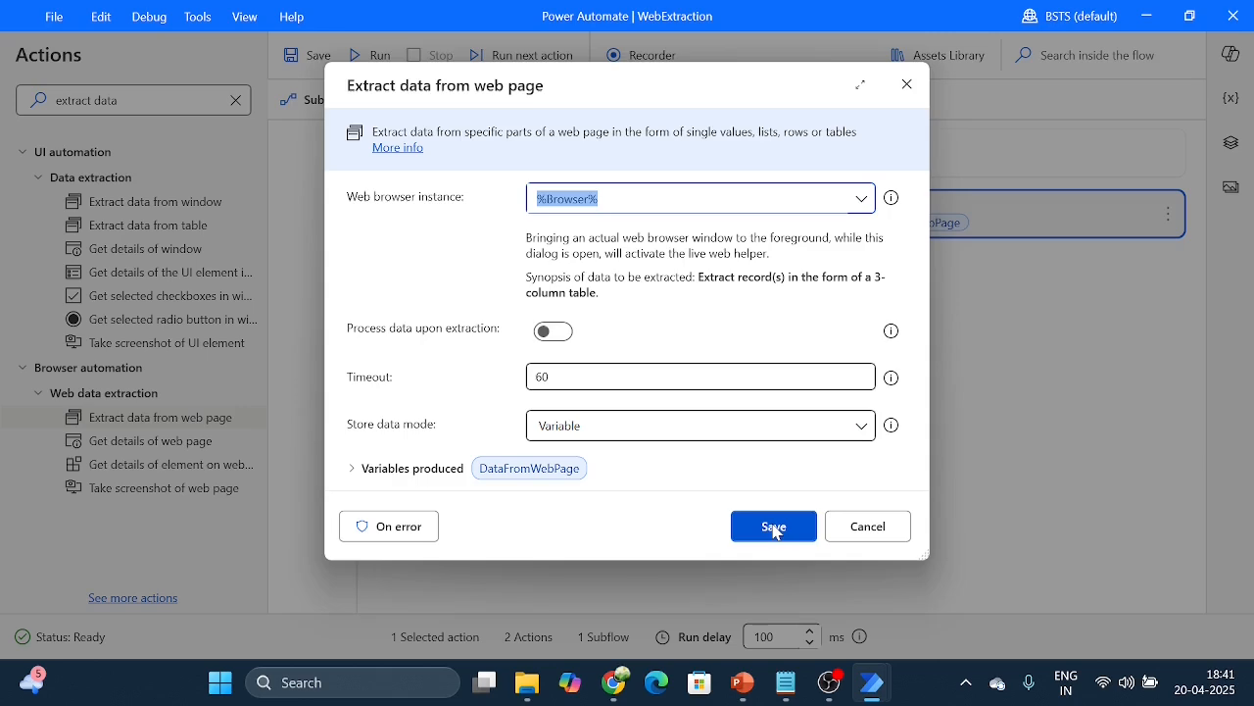
left_click(774, 528)
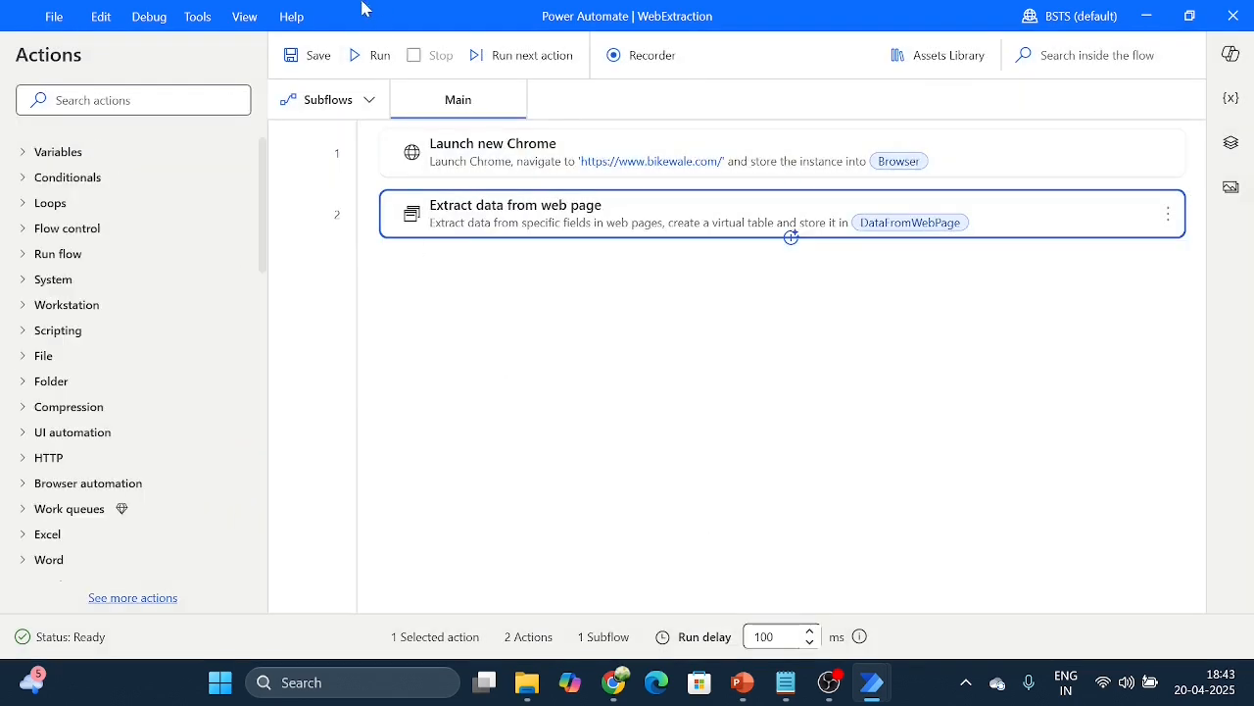
Step: Run the flow and inspect the contents of the DataFromWebPage variable
left_click(368, 56)
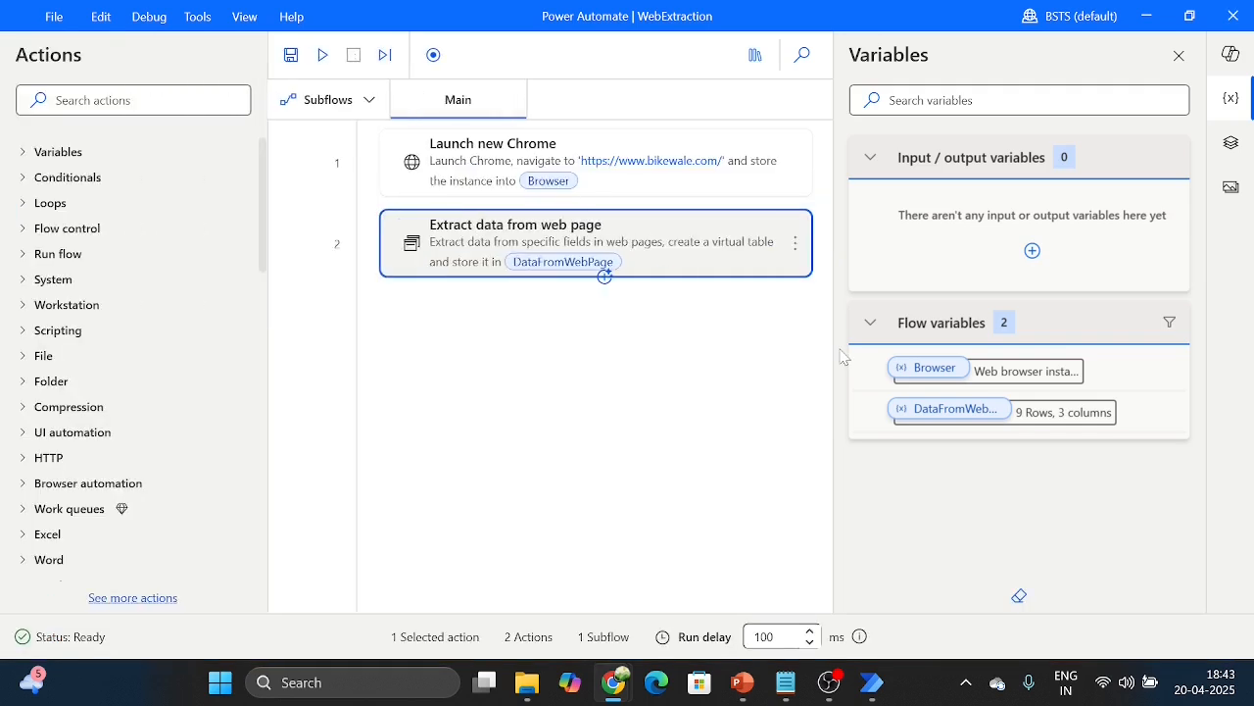
mouse_move(1020, 422)
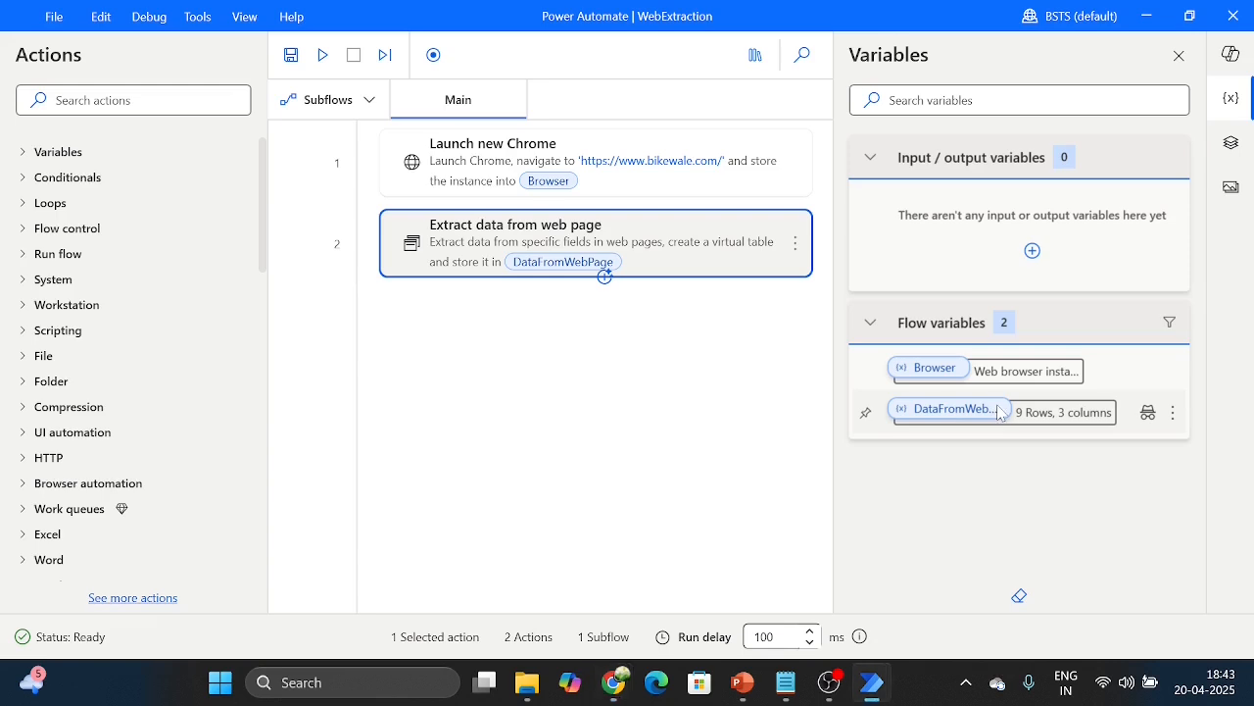
double_click(1000, 412)
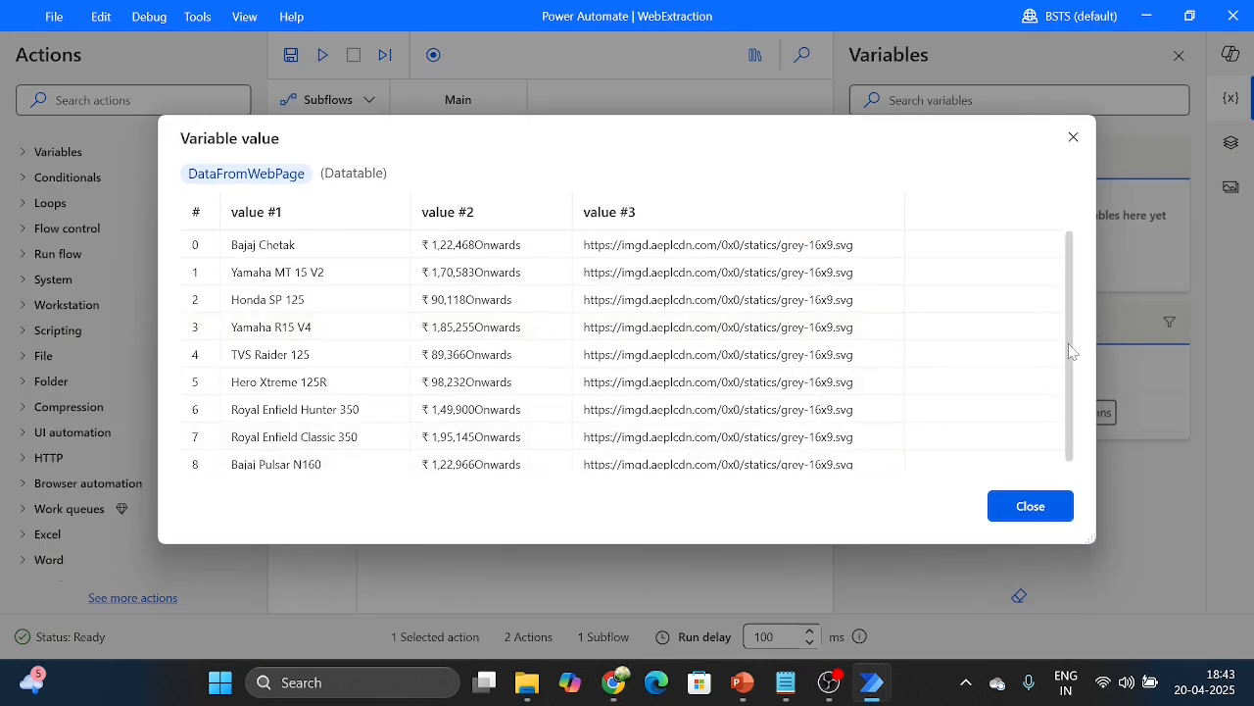
scroll(1081, 360, "down", 1)
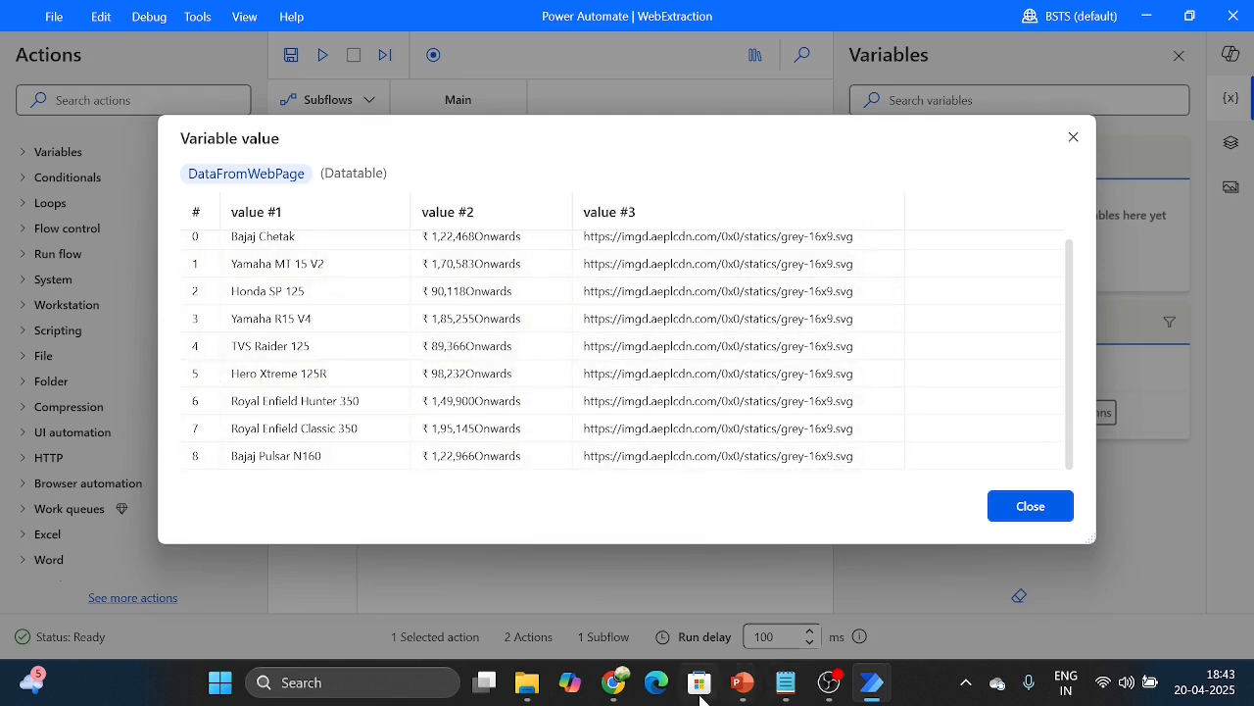
left_click(1048, 518)
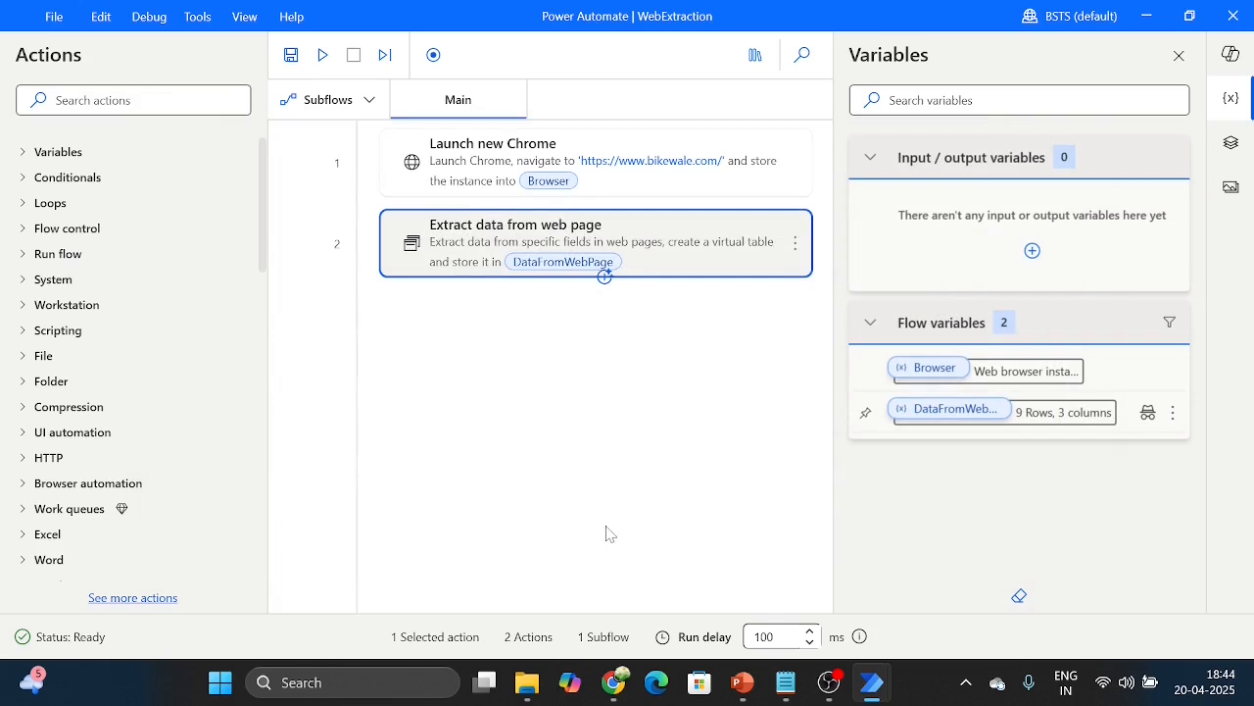
Step: Find the Launch Excel action, add it at the end of the flow, and save it with a blank document
left_click(127, 93)
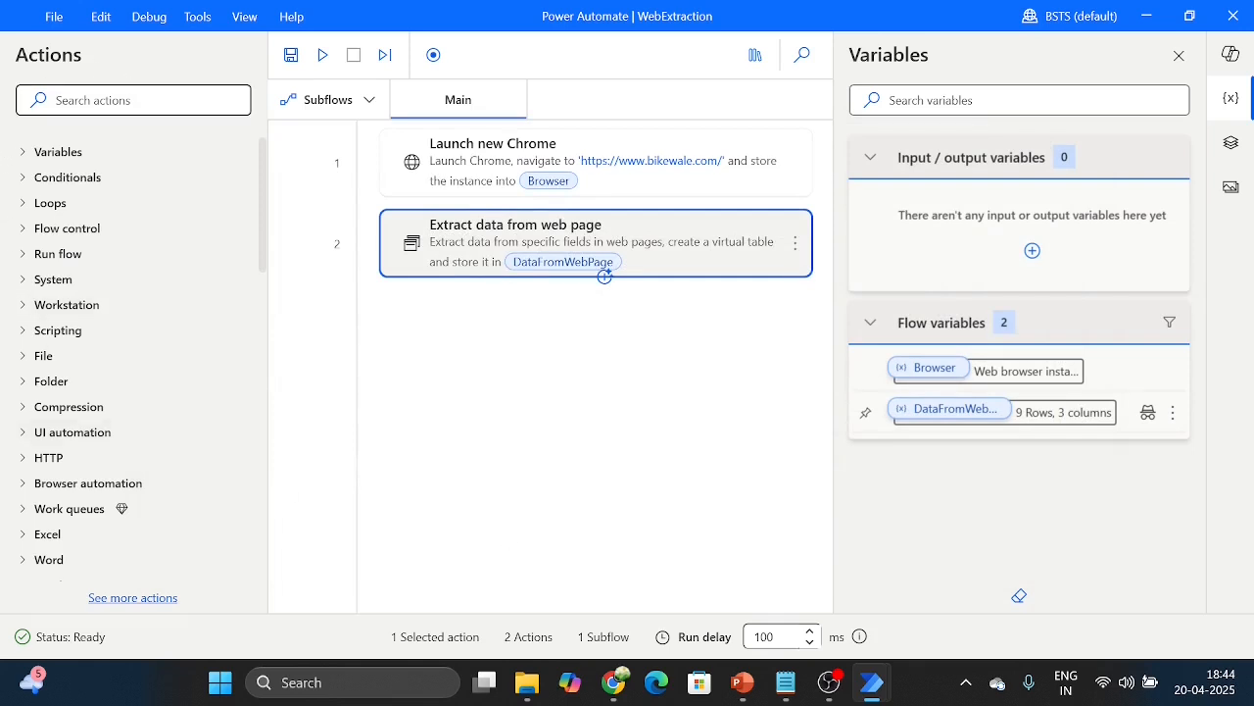
type("l")
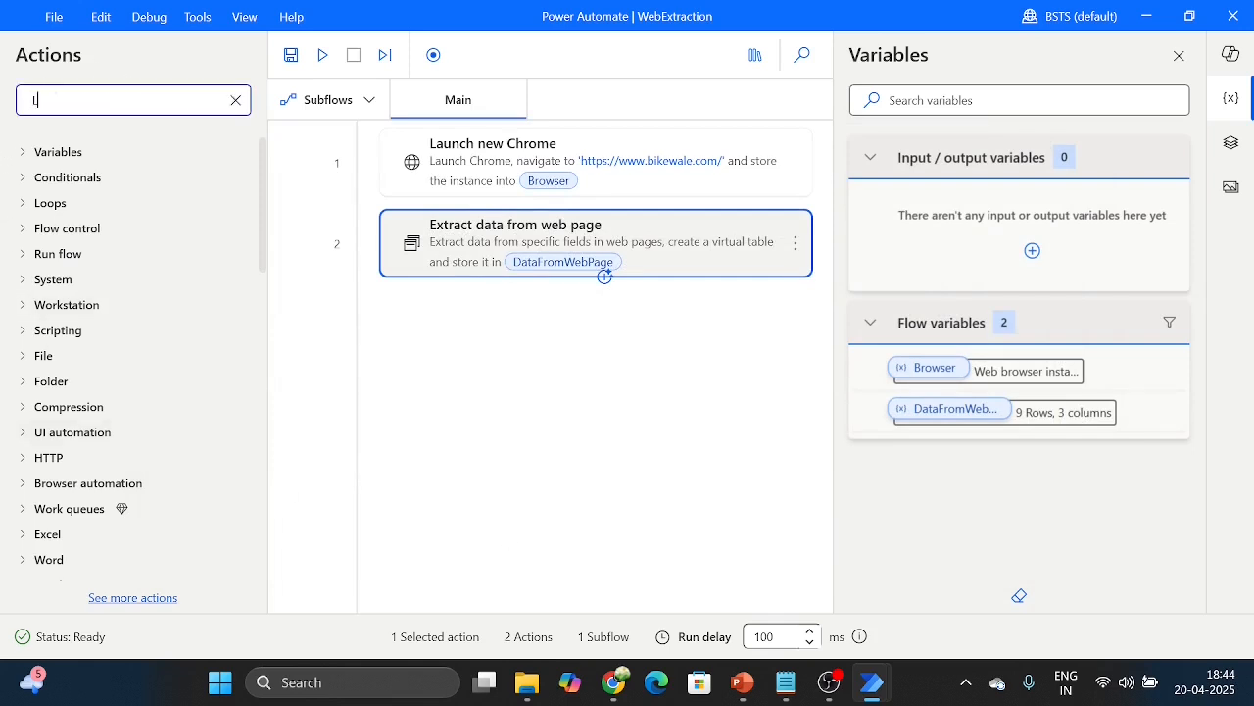
type("aunch")
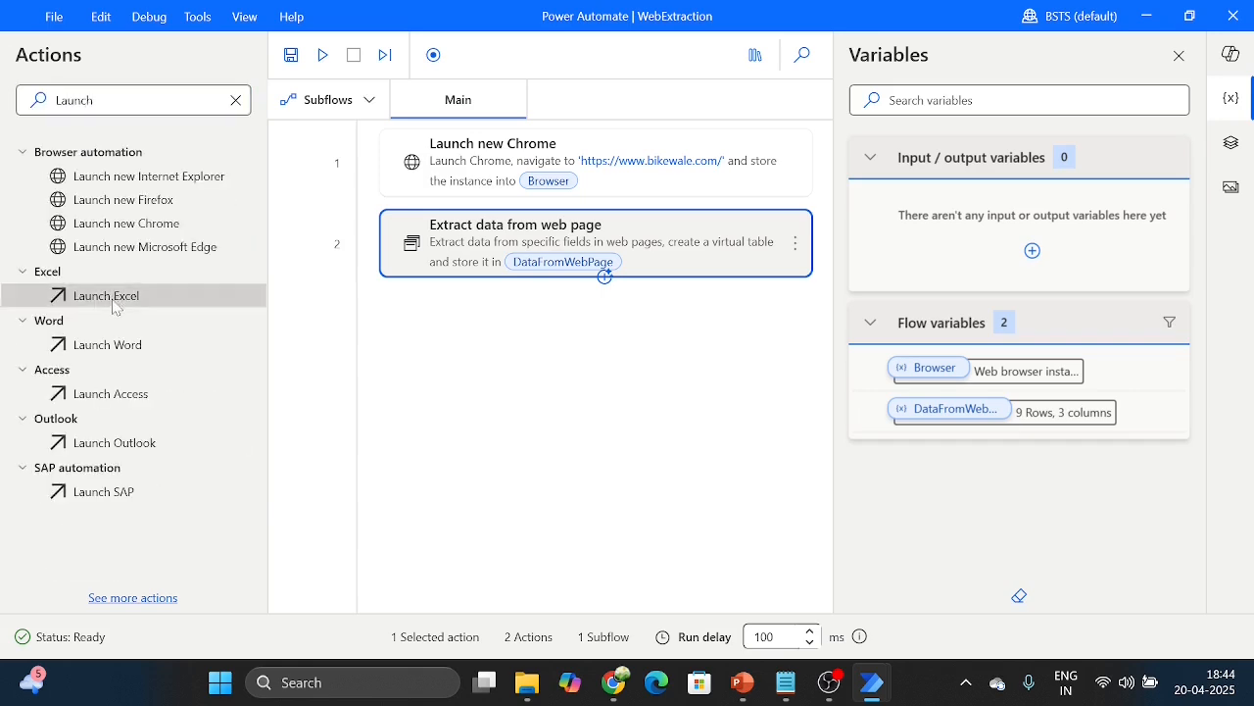
left_click_drag(103, 295, 545, 321)
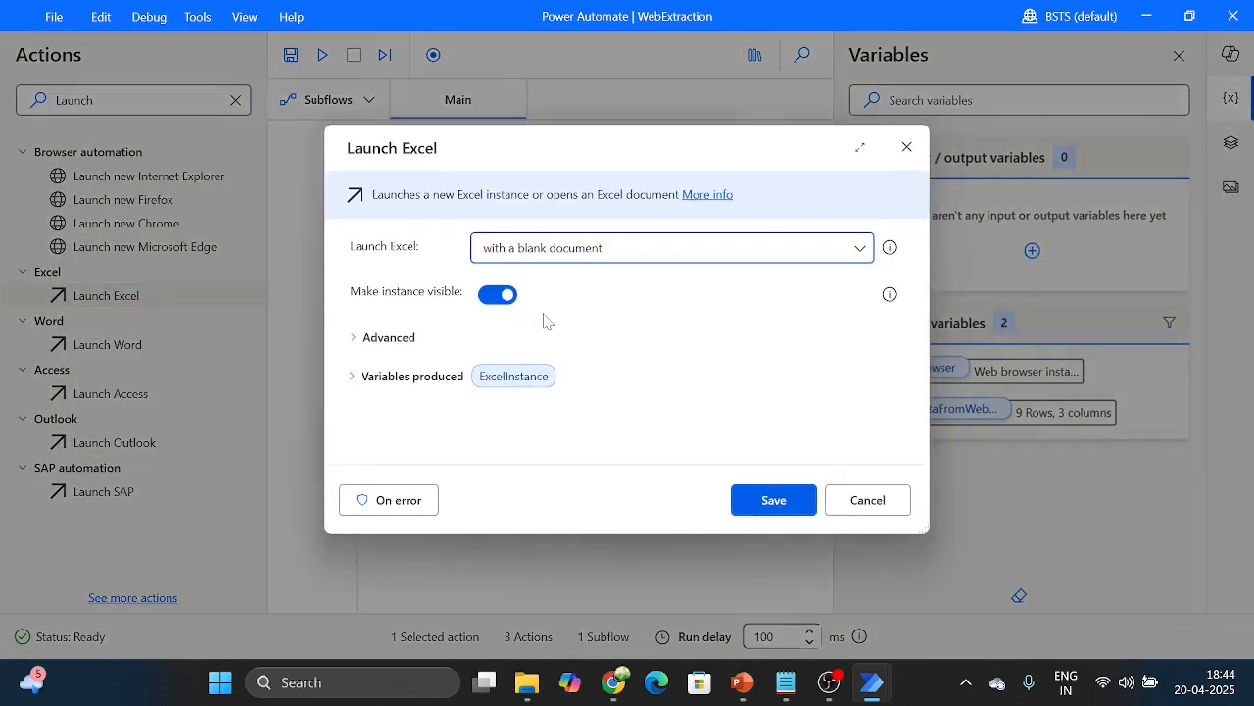
left_click(712, 249)
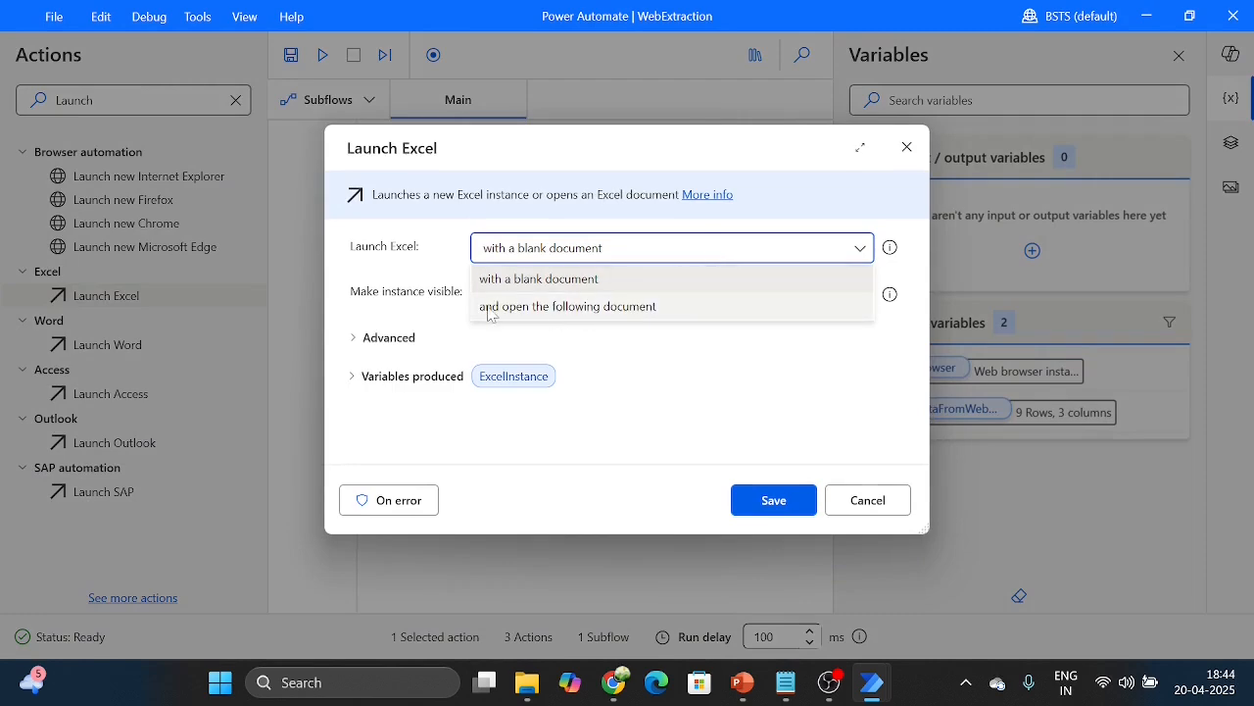
left_click(505, 264)
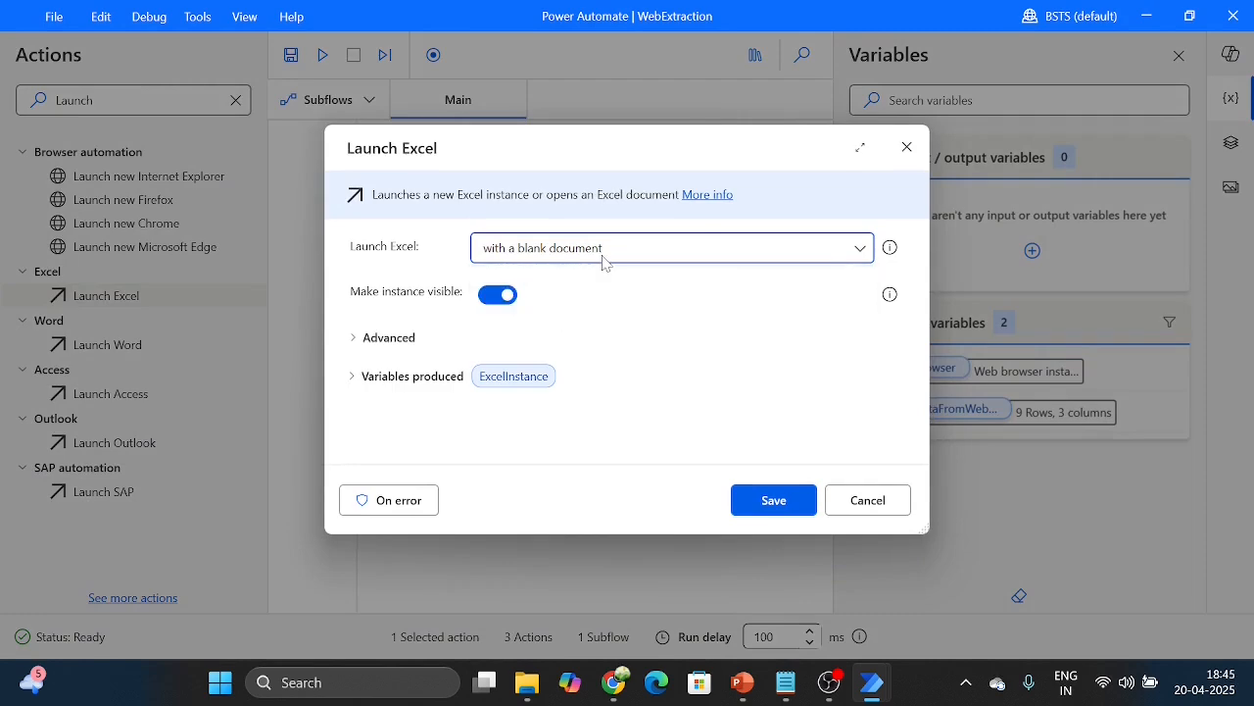
left_click(772, 500)
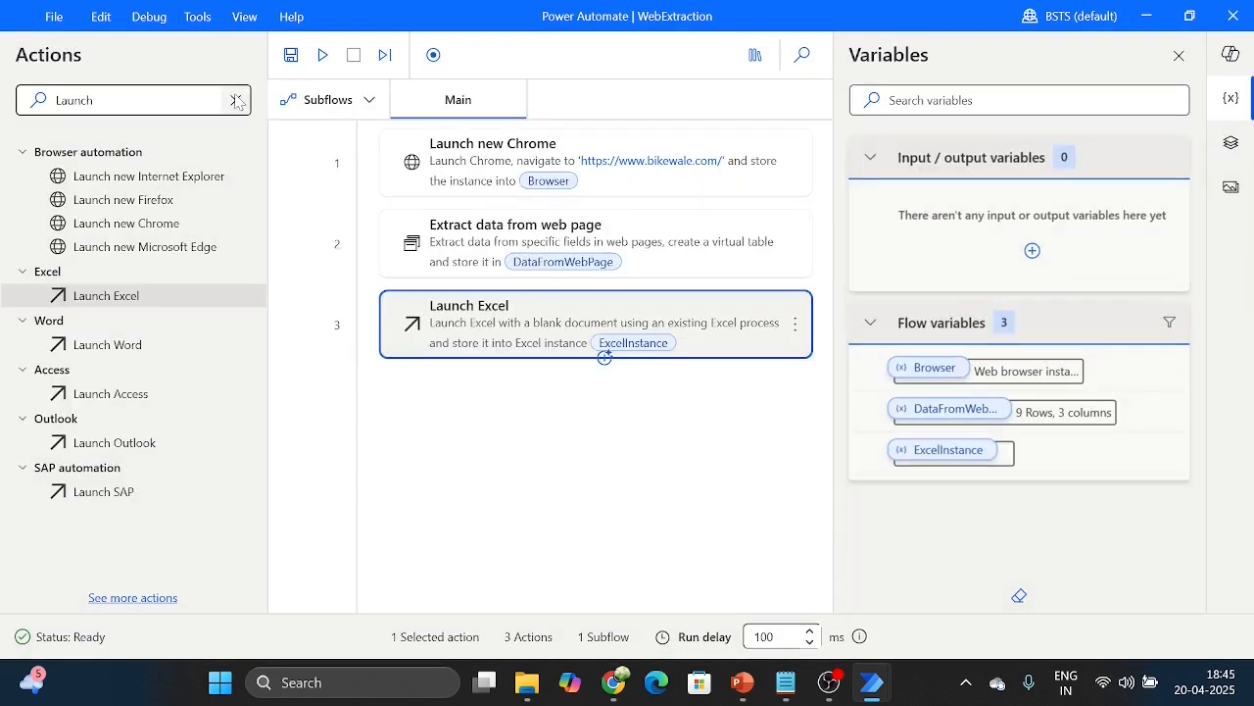
Step: Add a Write to Excel worksheet action that writes %DataFromWebPage% on the currently active cell of the Excel instance, and save it
left_click(235, 100)
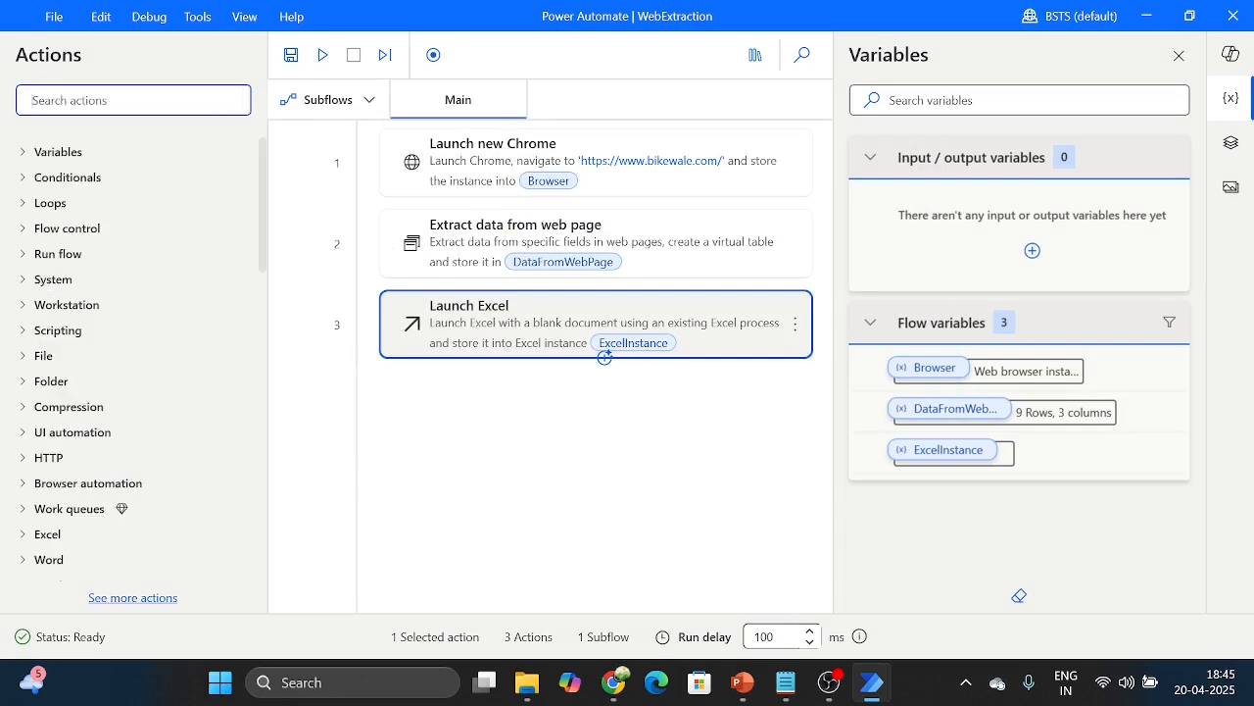
type("Write")
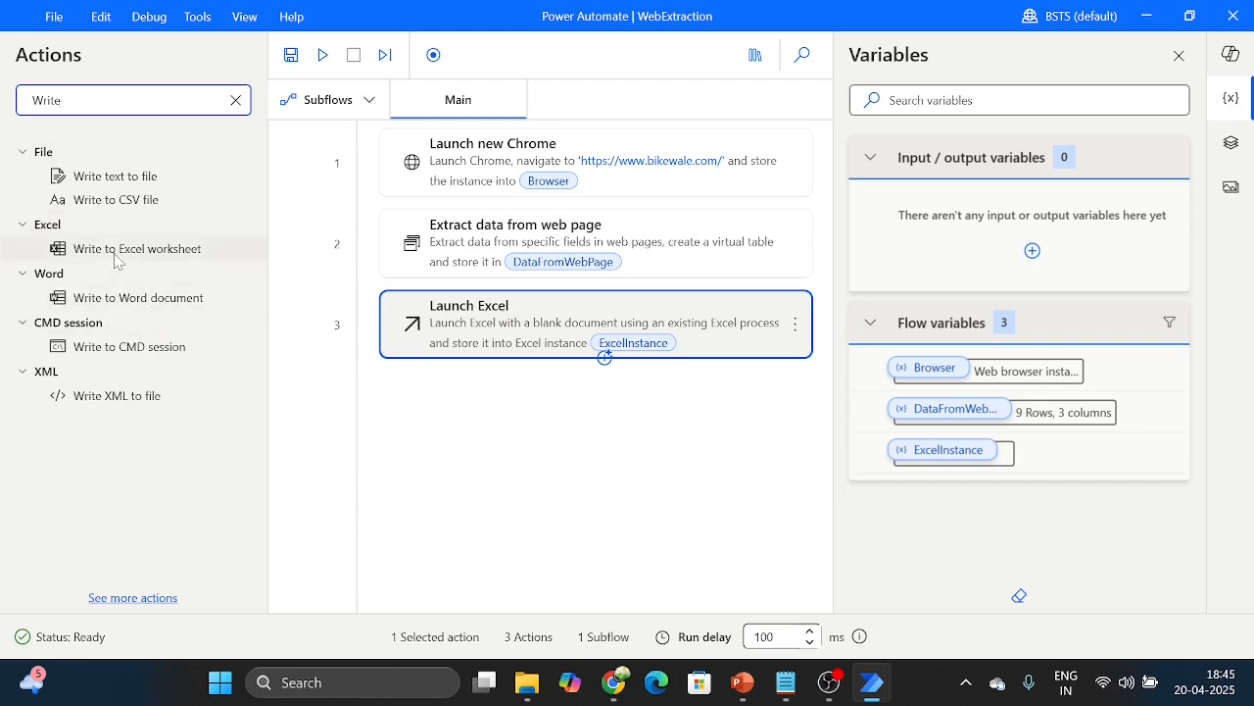
left_click_drag(116, 260, 526, 411)
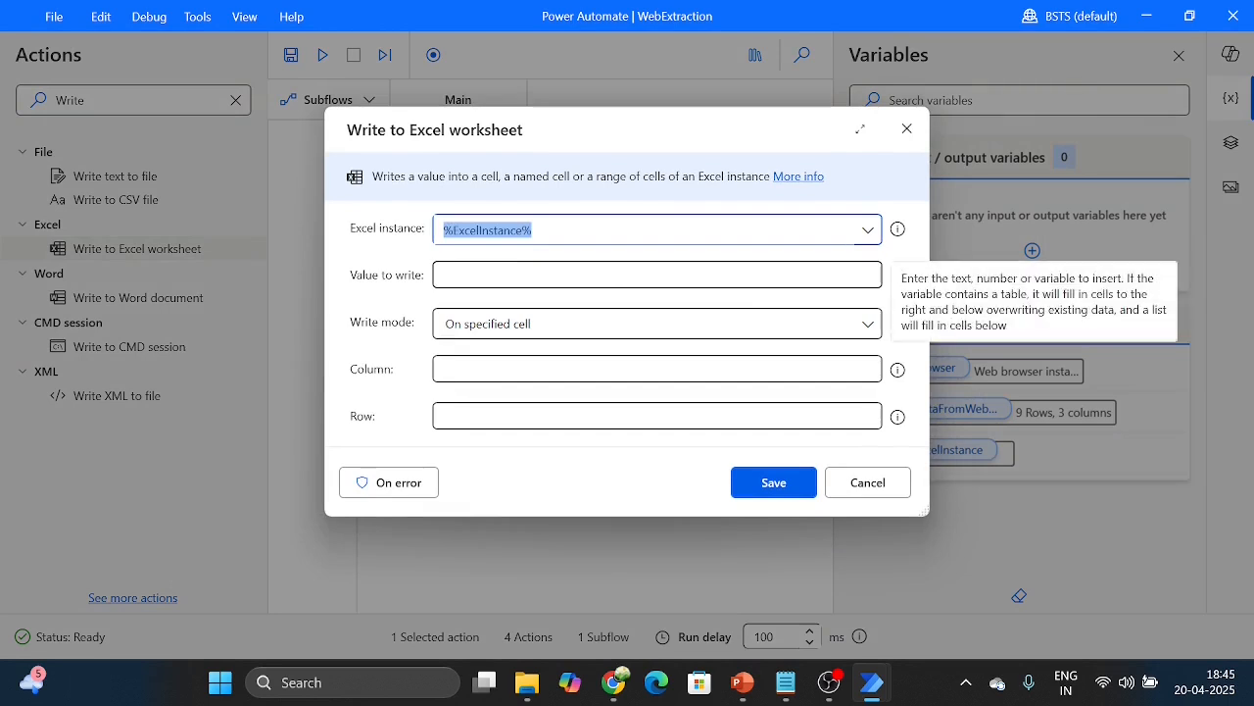
left_click(854, 275)
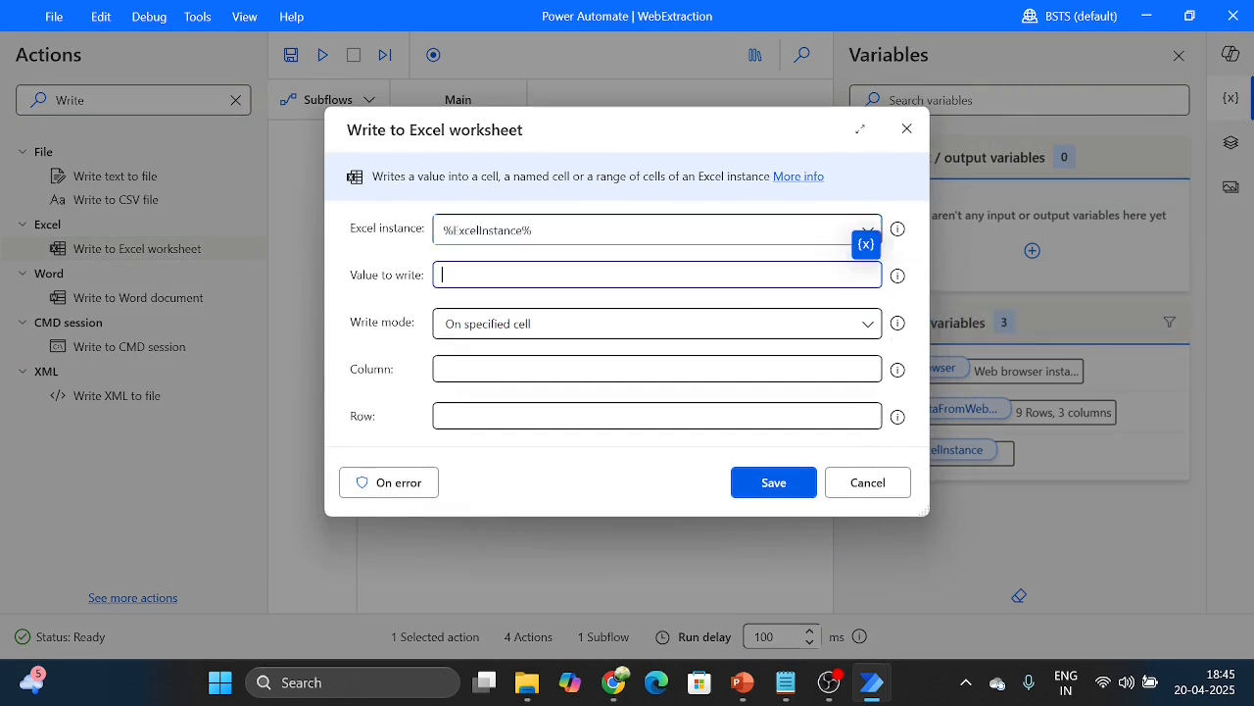
left_click(865, 245)
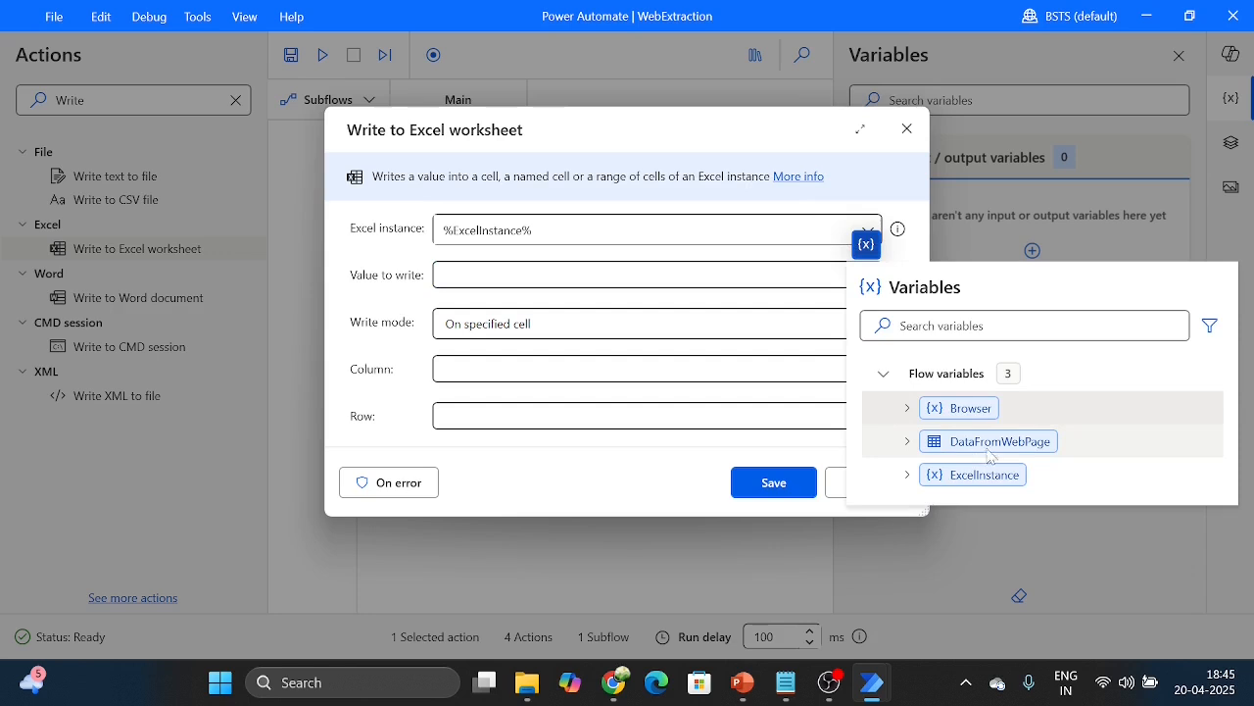
left_click(1038, 447)
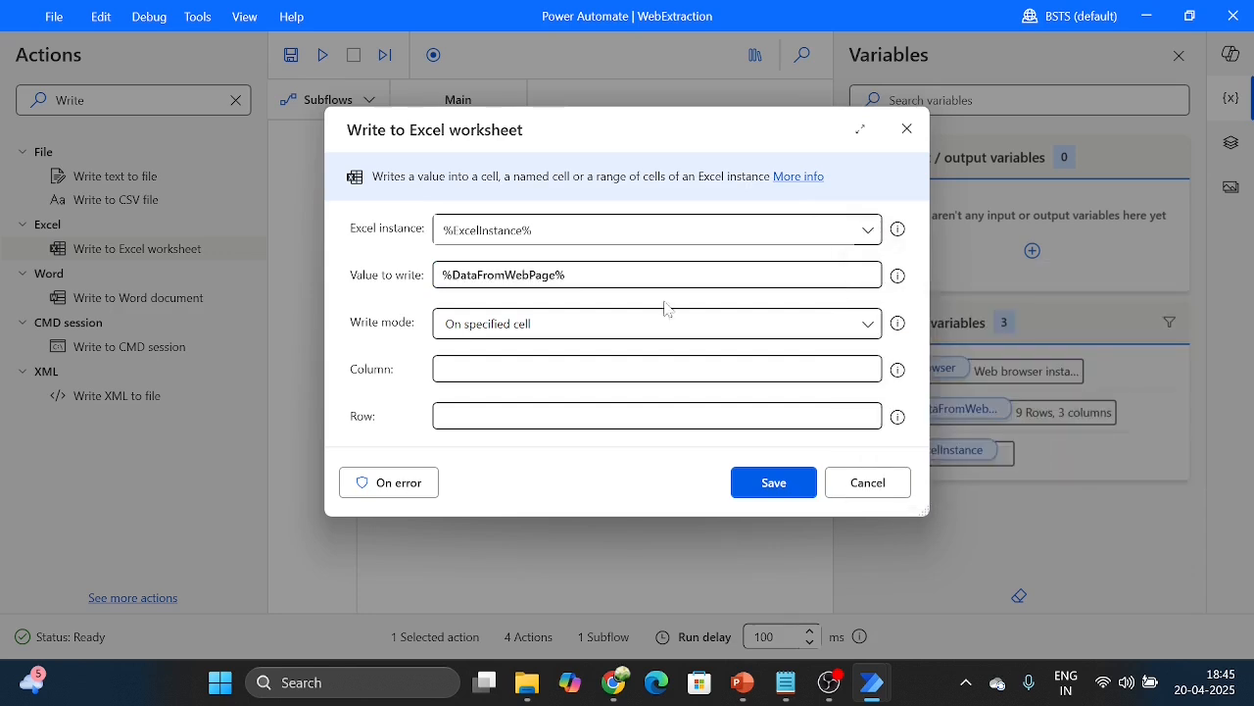
left_click(630, 339)
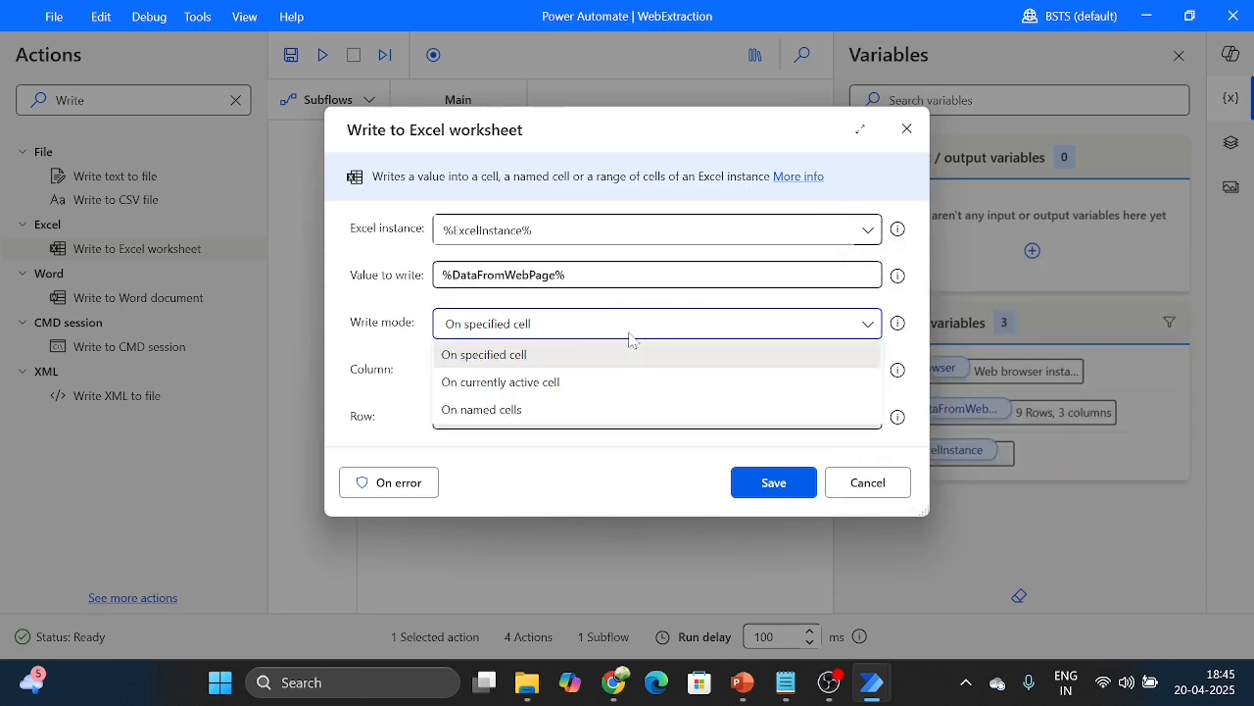
left_click(597, 384)
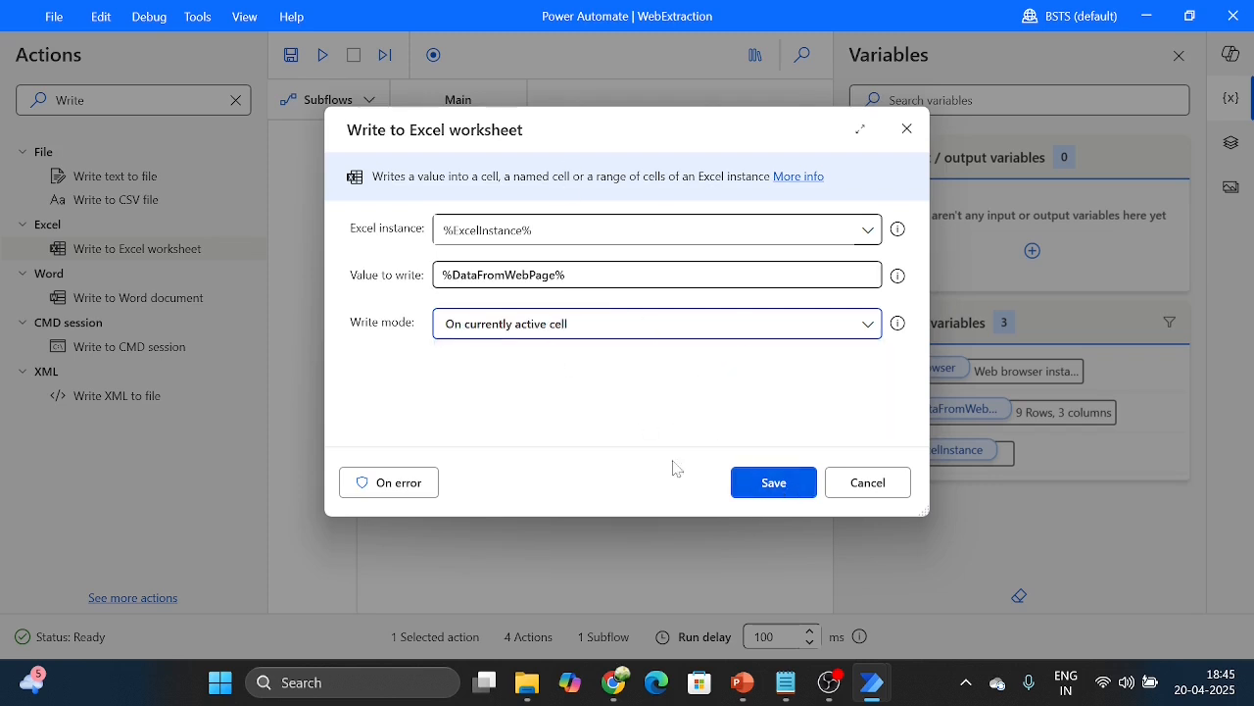
left_click(775, 485)
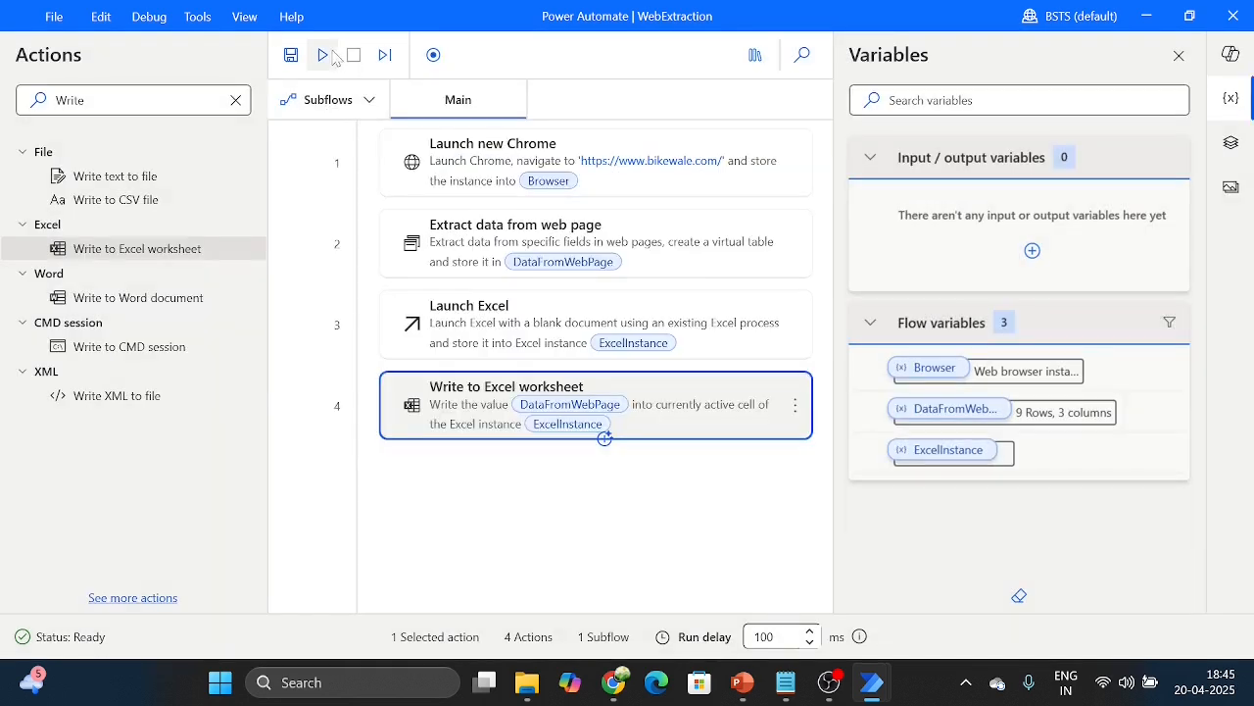
Step: Run the complete flow and switch to the Book1 workbook it produces in Excel
left_click(330, 59)
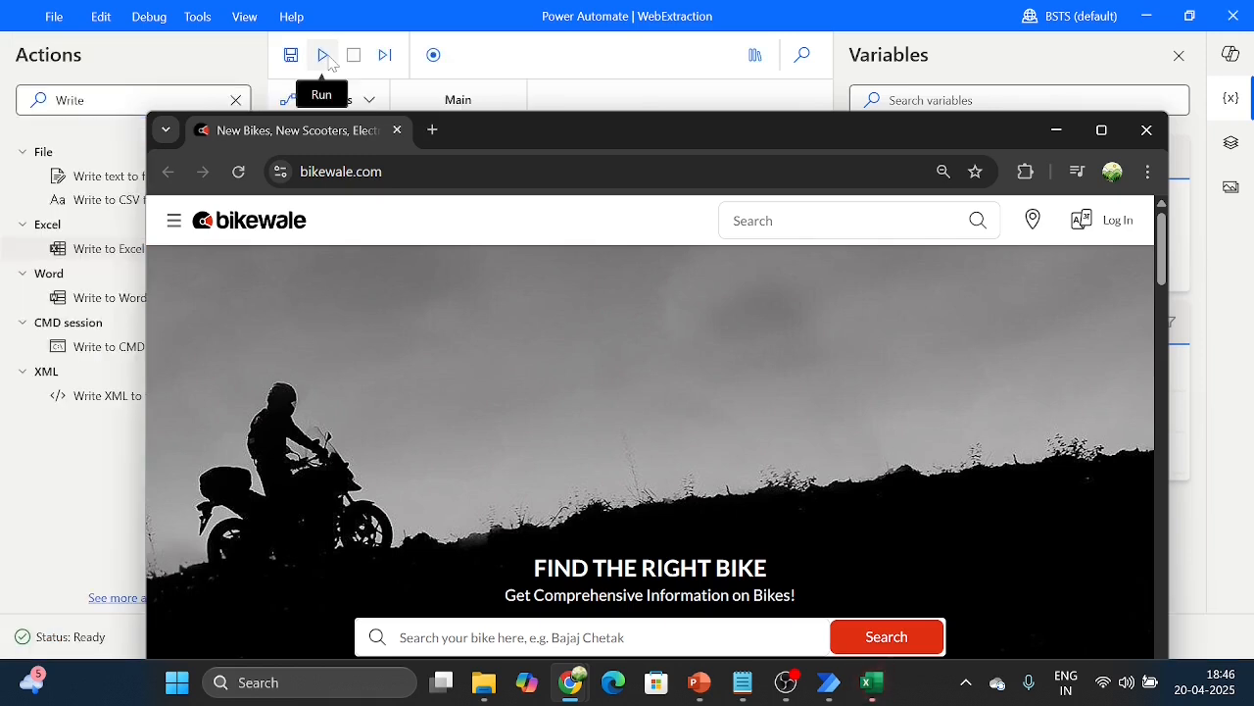
left_click(619, 106)
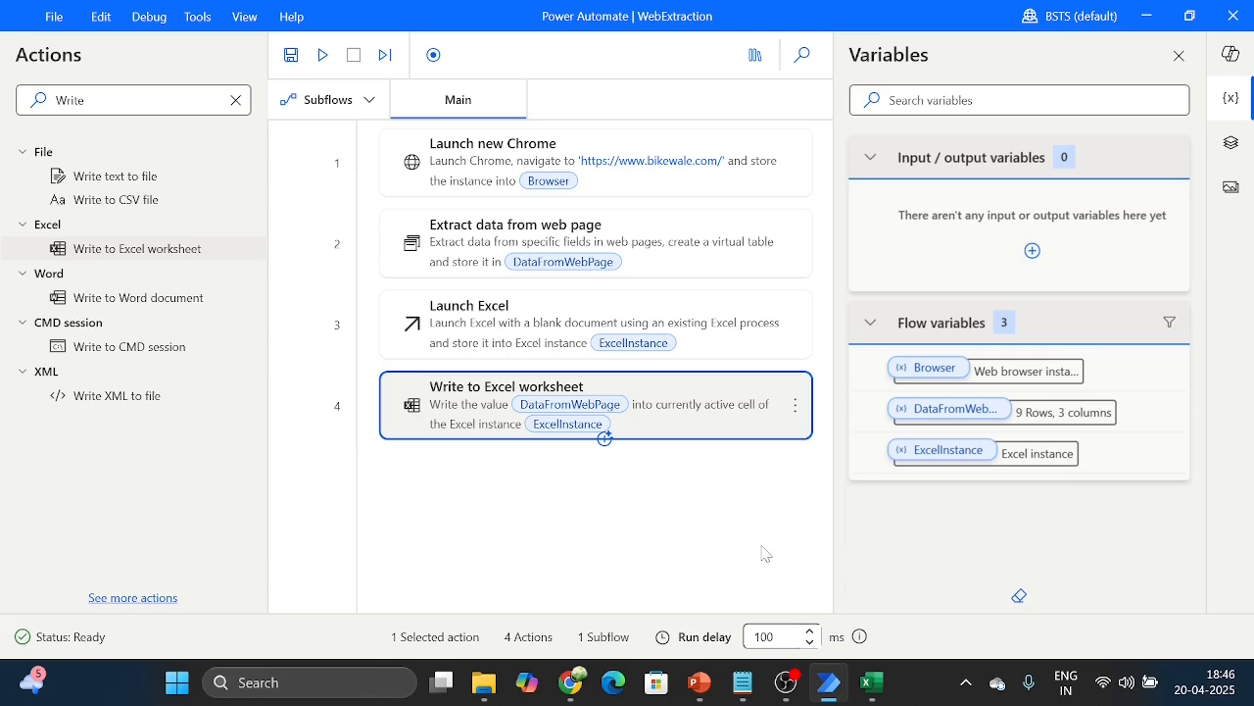
mouse_move(872, 683)
mouse_move(900, 624)
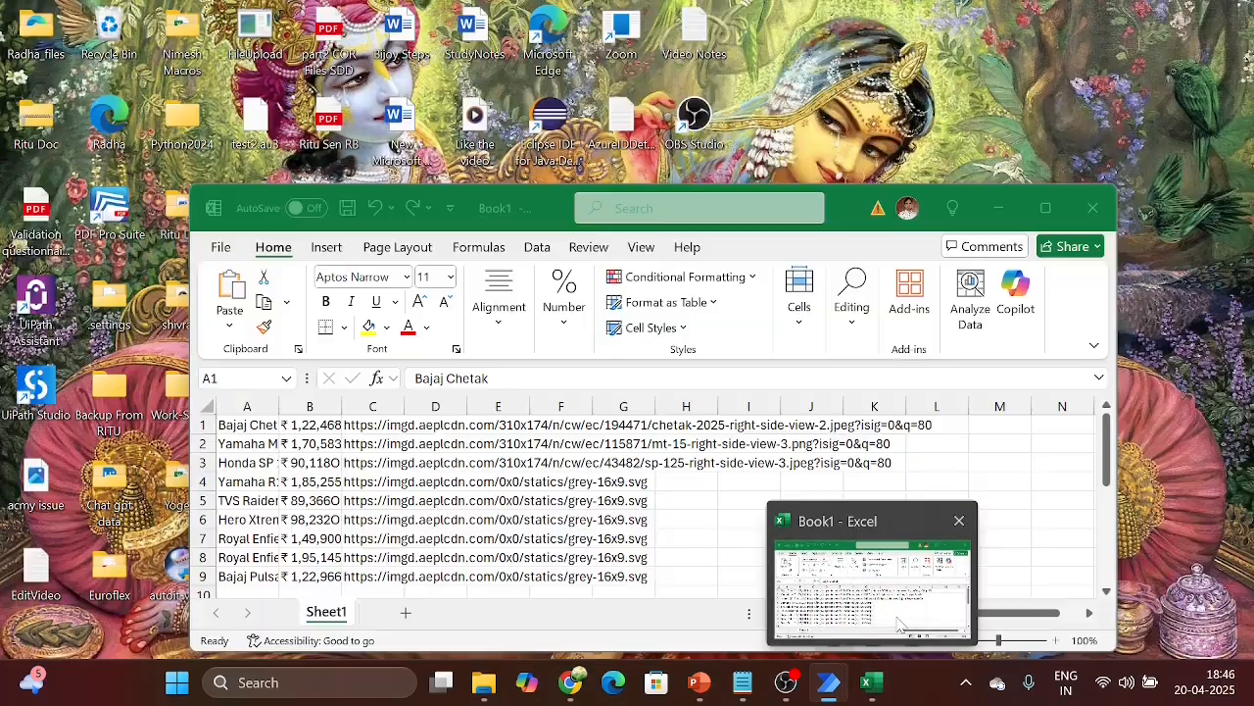
left_click(911, 585)
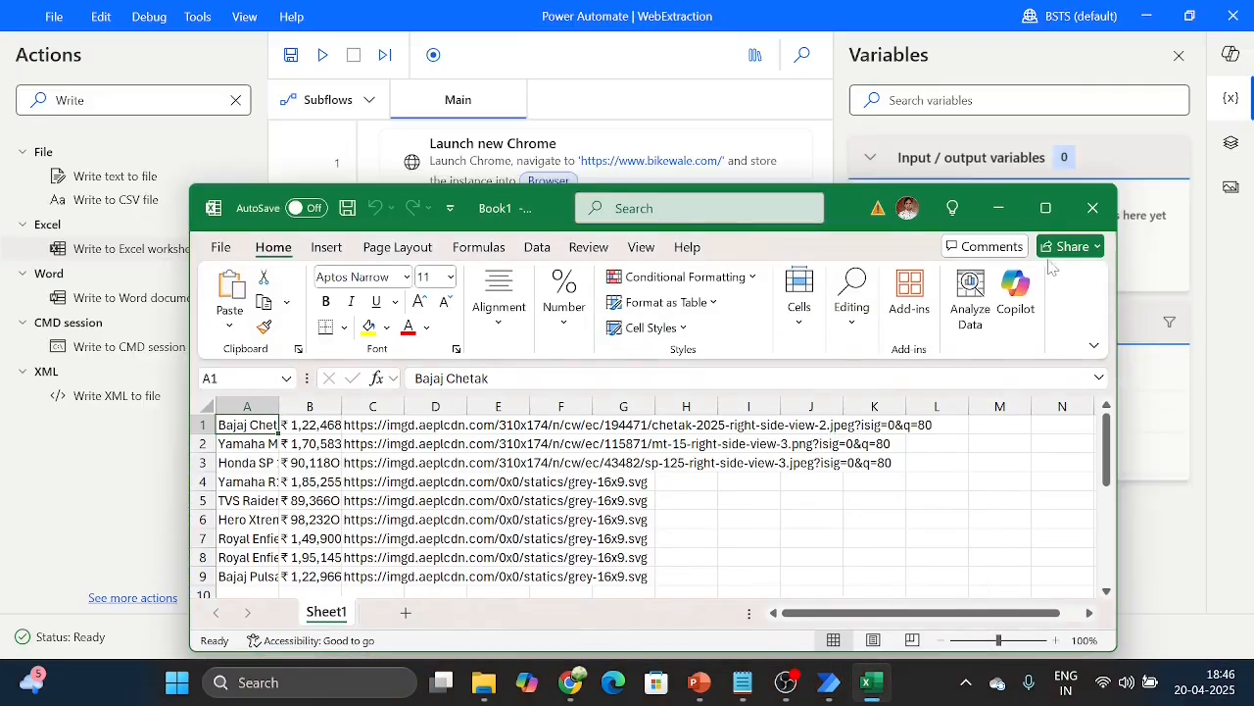
Step: Maximize the workbook window and auto-fit the widths of columns A and B
key("super+Up")
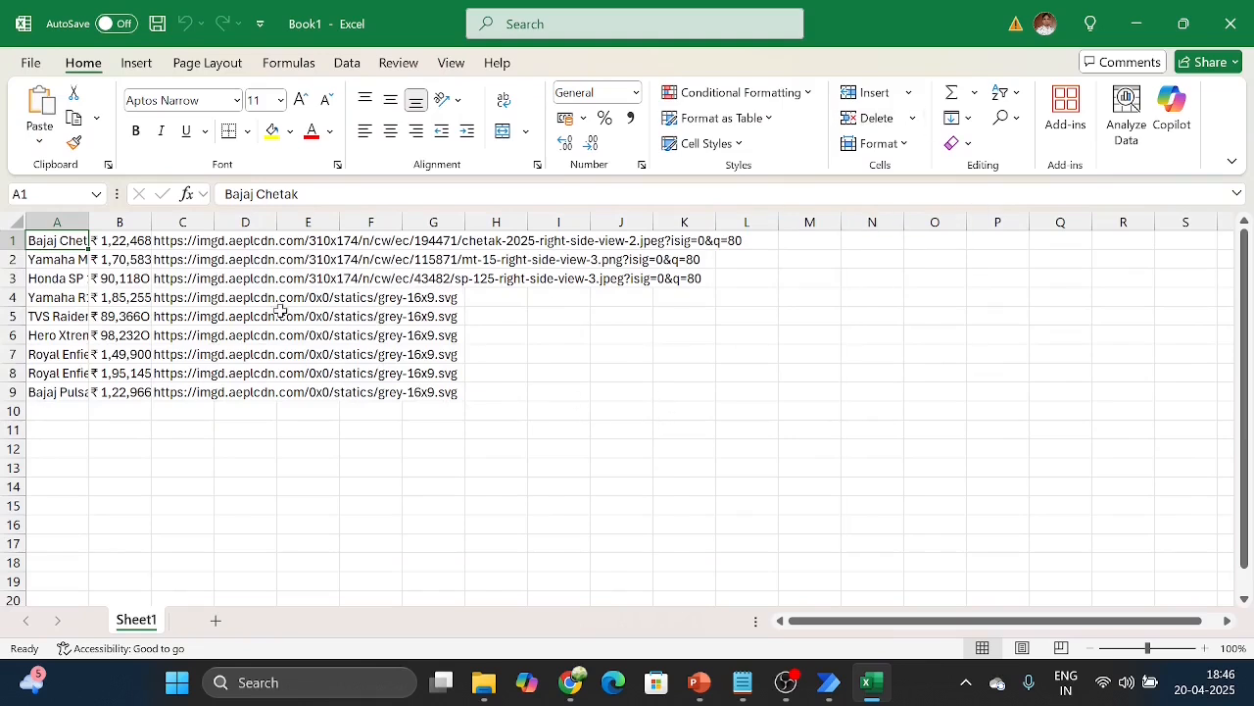
double_click(88, 216)
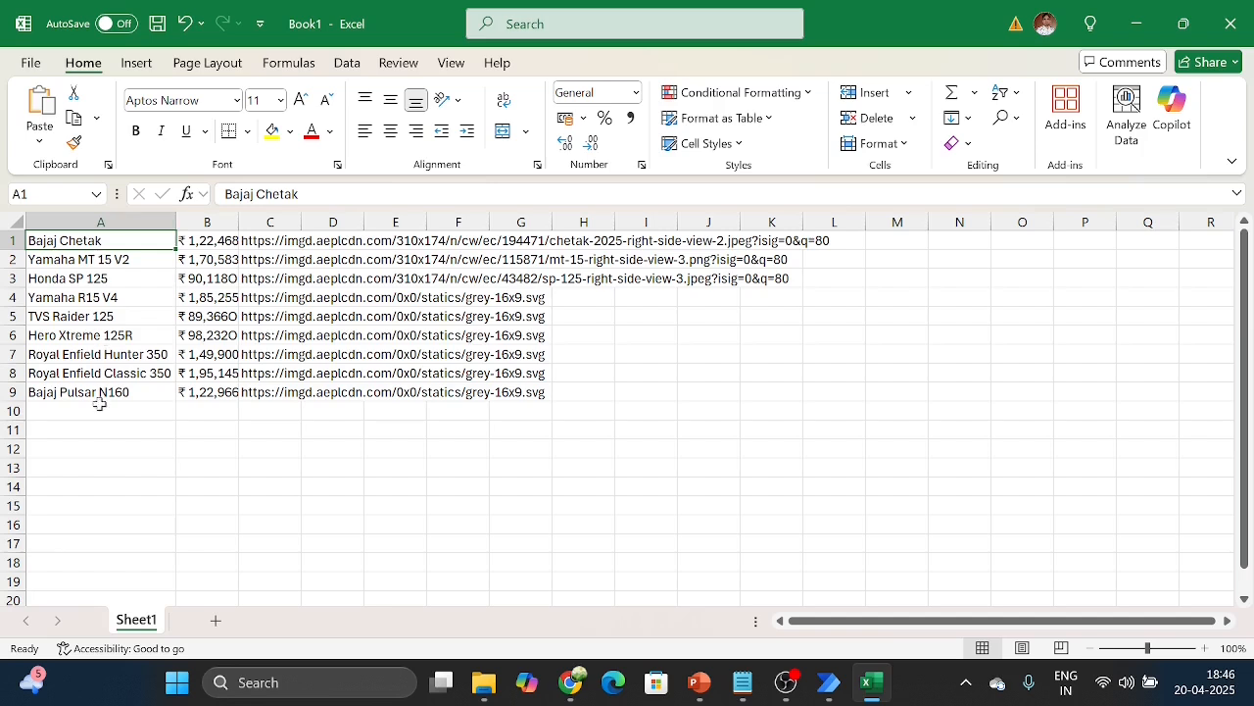
double_click(238, 209)
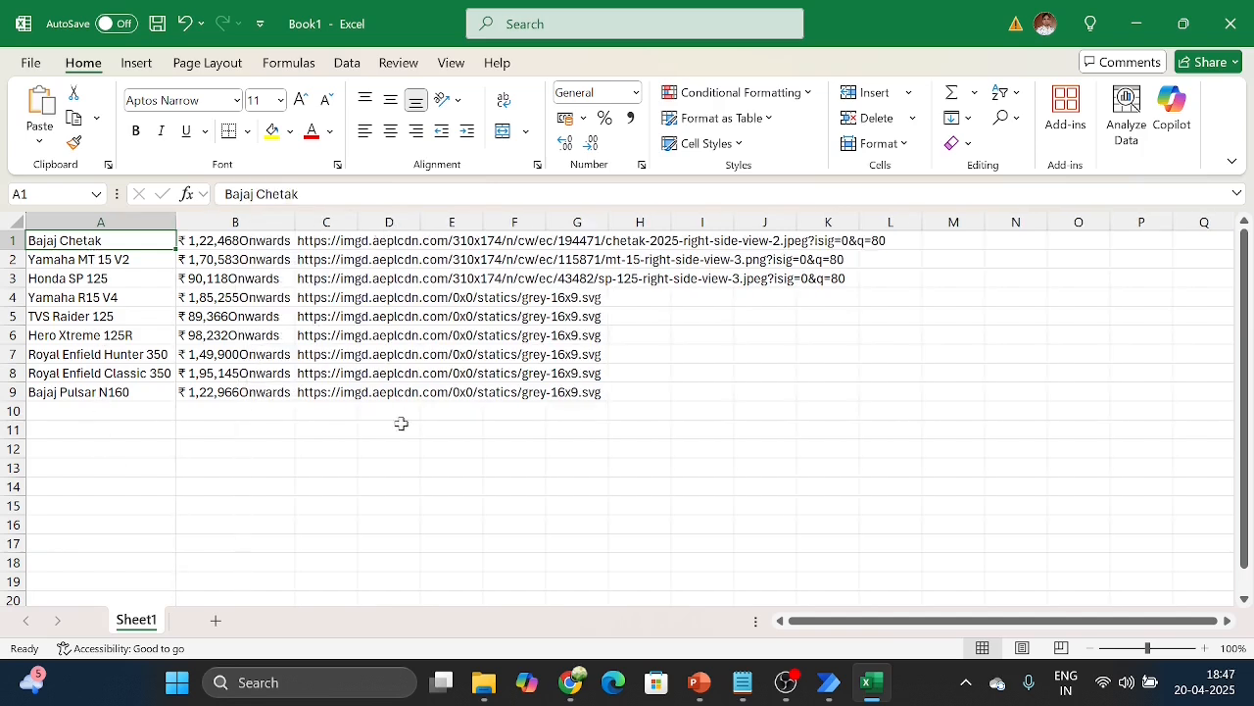
Step: Open the Bajaj Chetak image link from cell C1 in a new Chrome tab to check it, and return to the Power Automate flow
left_click(407, 244)
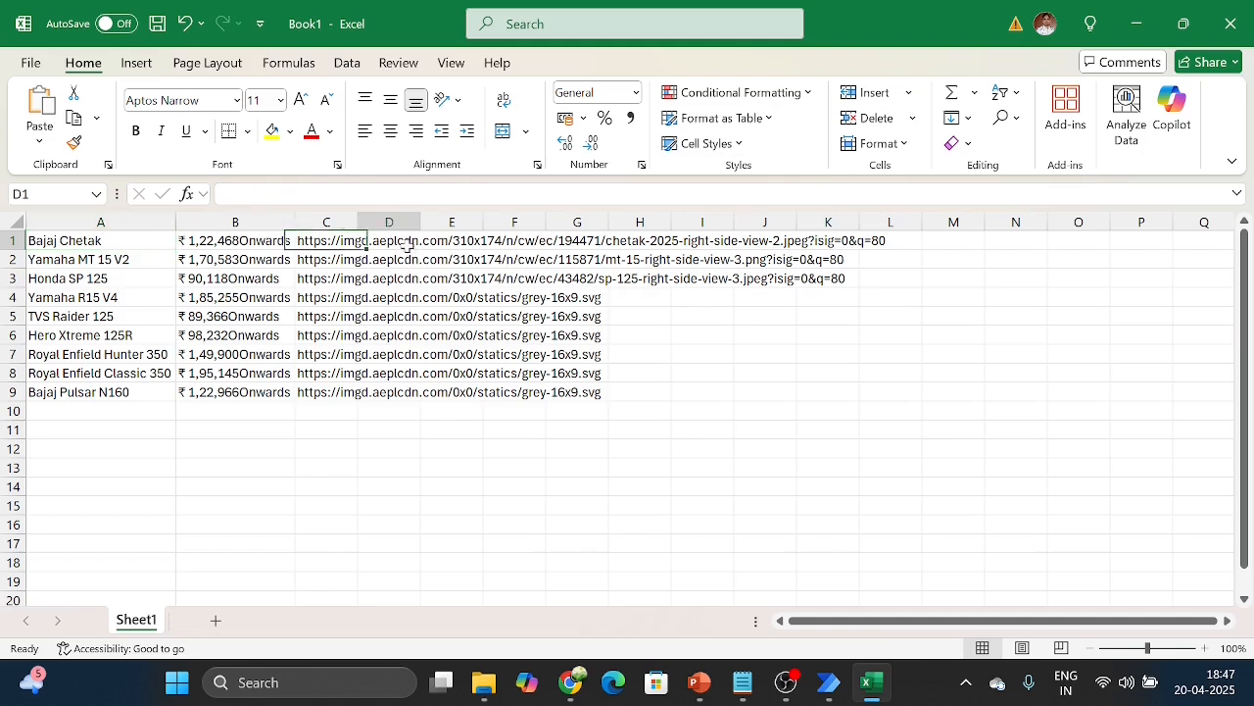
left_click(355, 245)
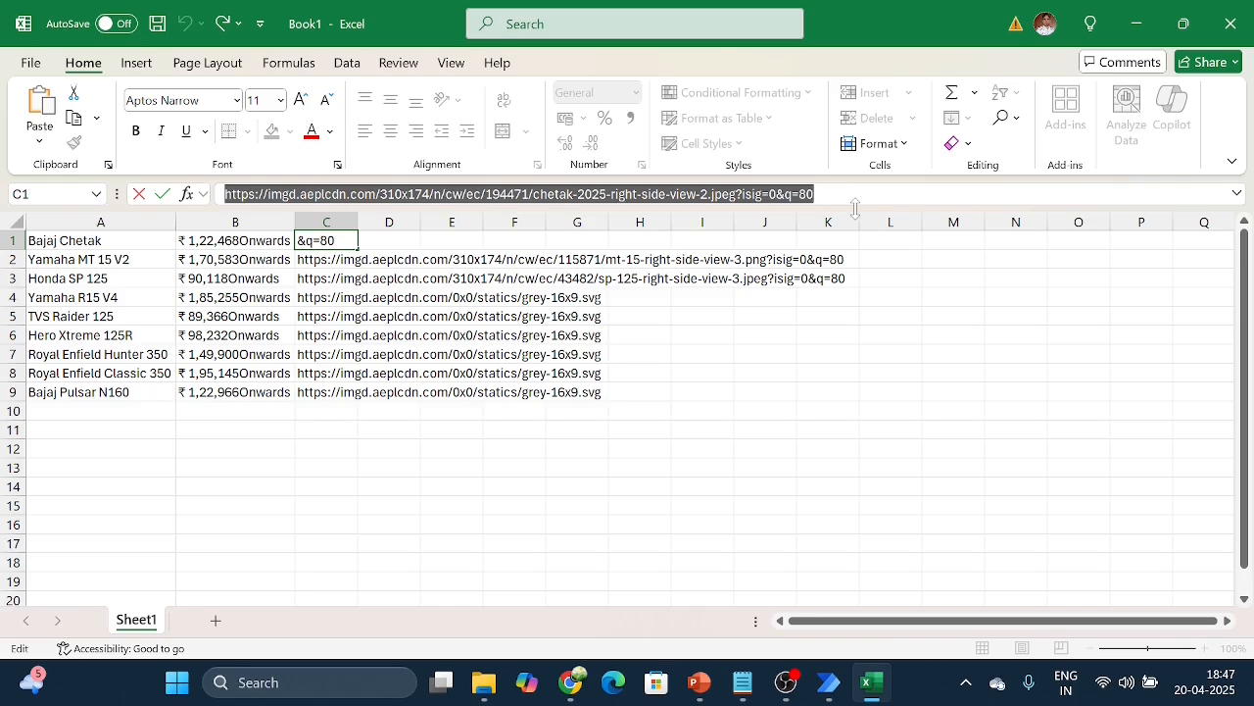
key("alt+Tab")
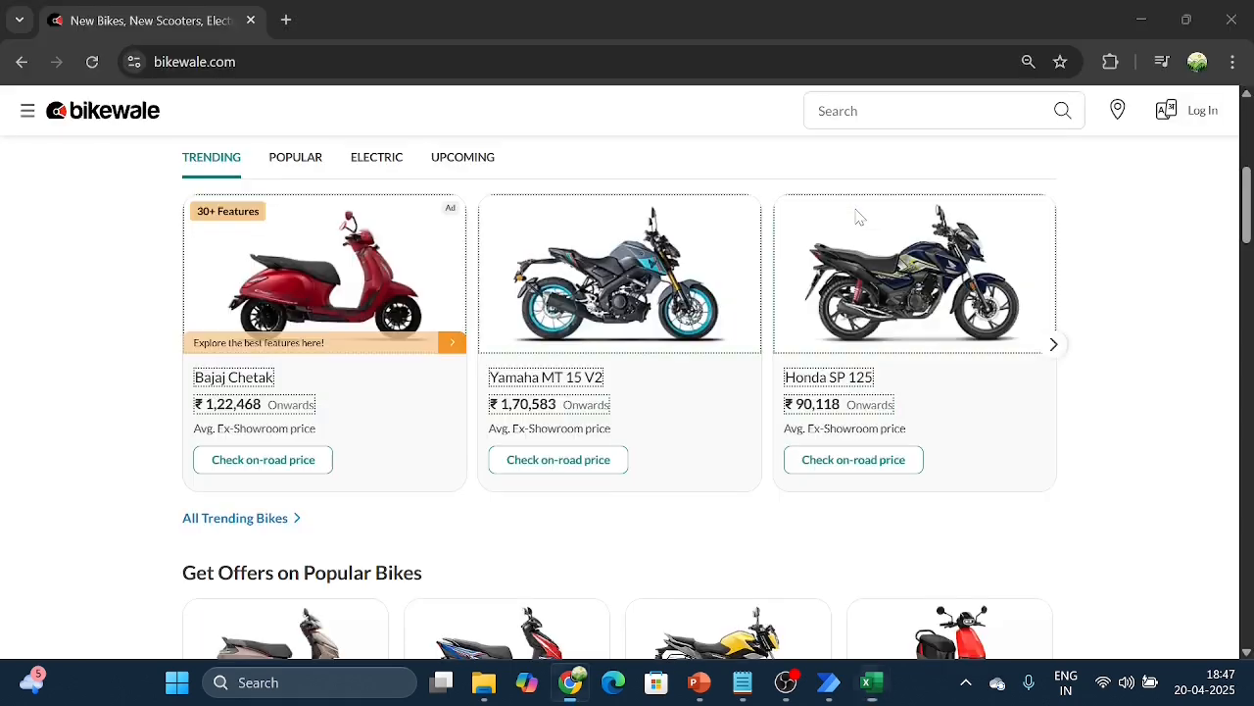
left_click(286, 20)
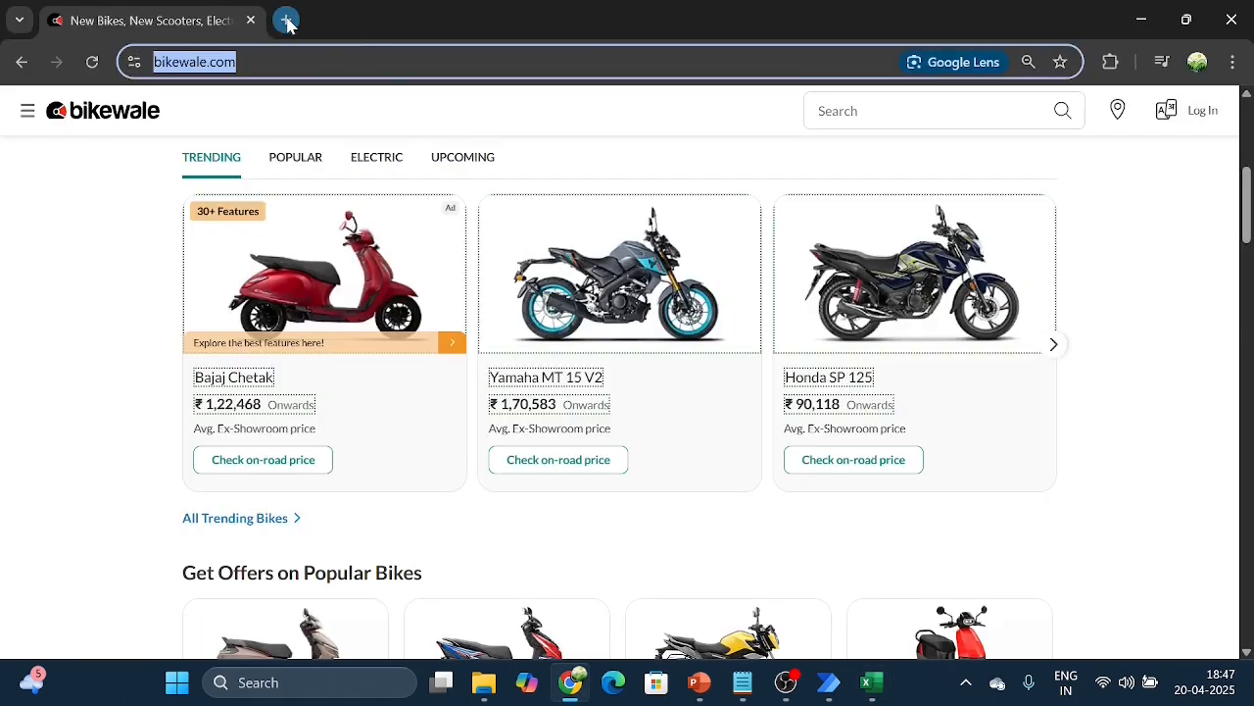
left_click(314, 61)
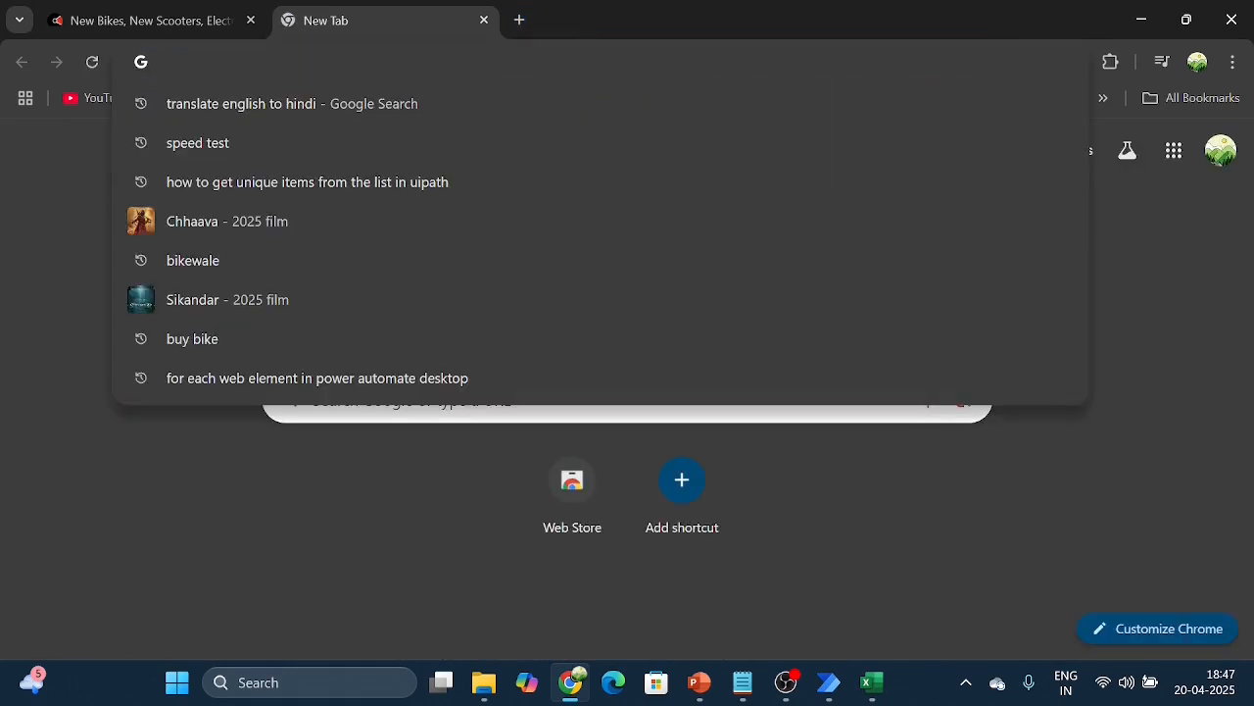
type("https://imgd.aeplcdn.com/310x174/n/cw/ec/194471/chetak-2025-right-side-view-2.jpeg?isig=0&q=80")
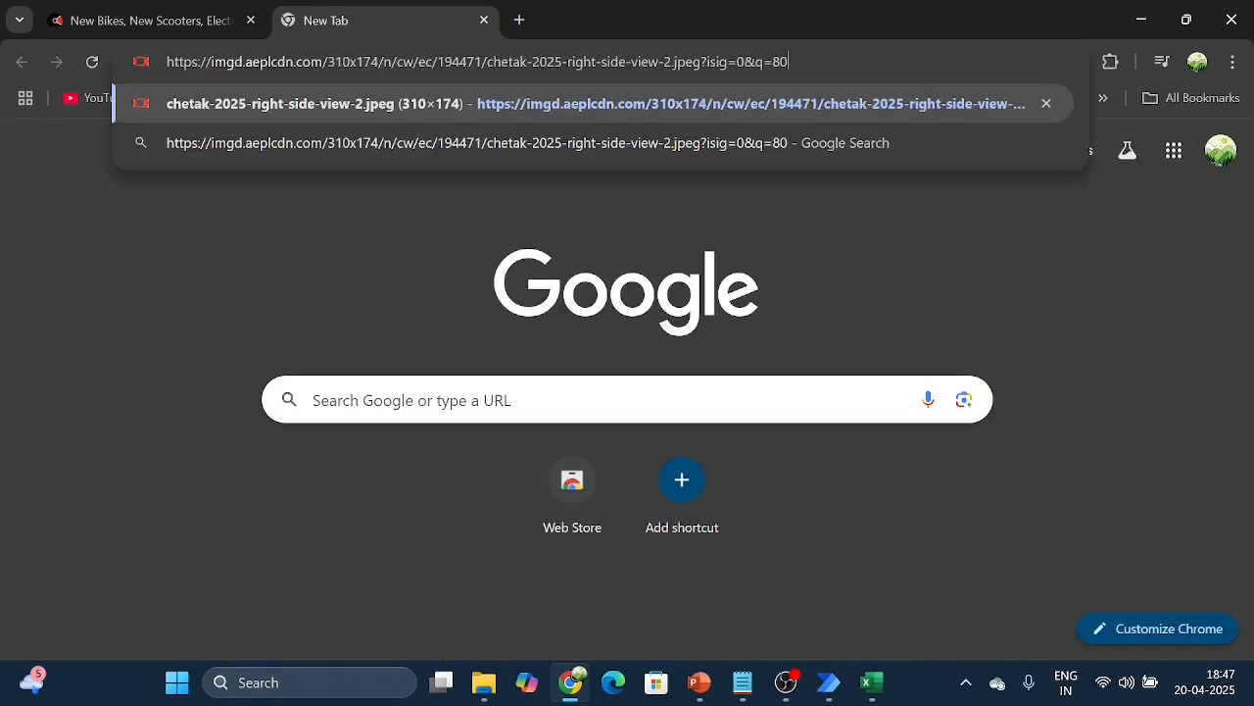
key("Return")
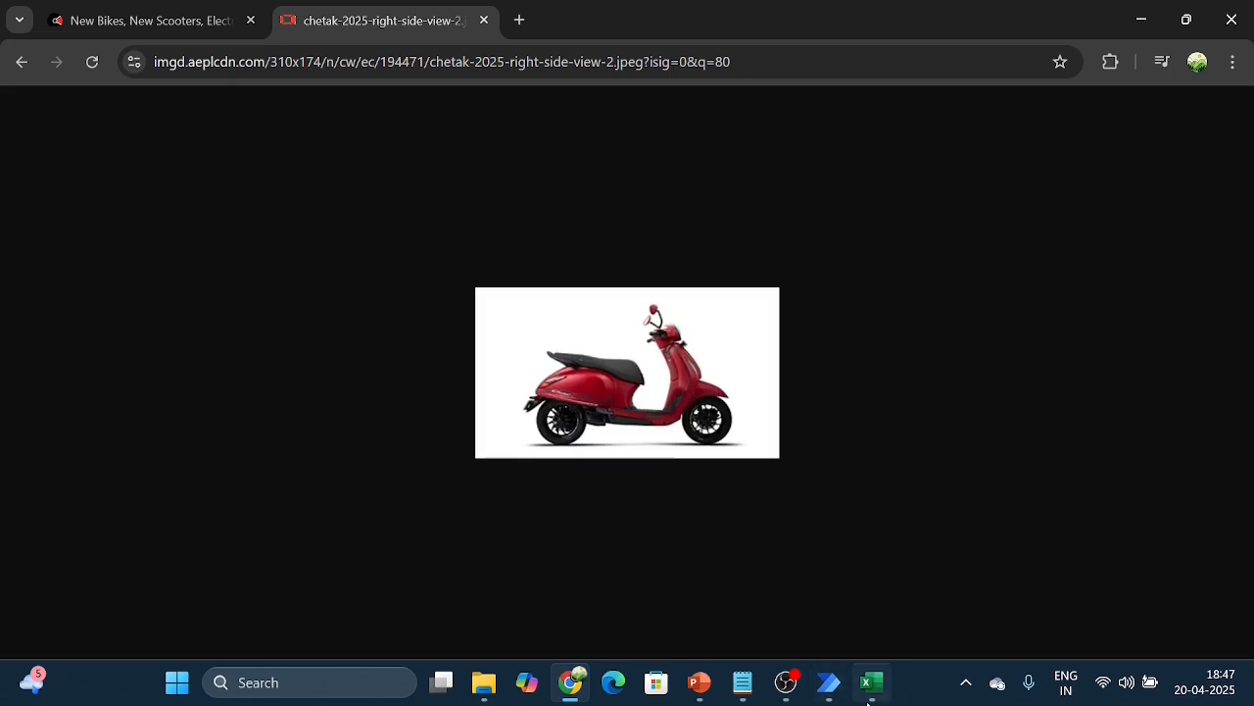
left_click(829, 682)
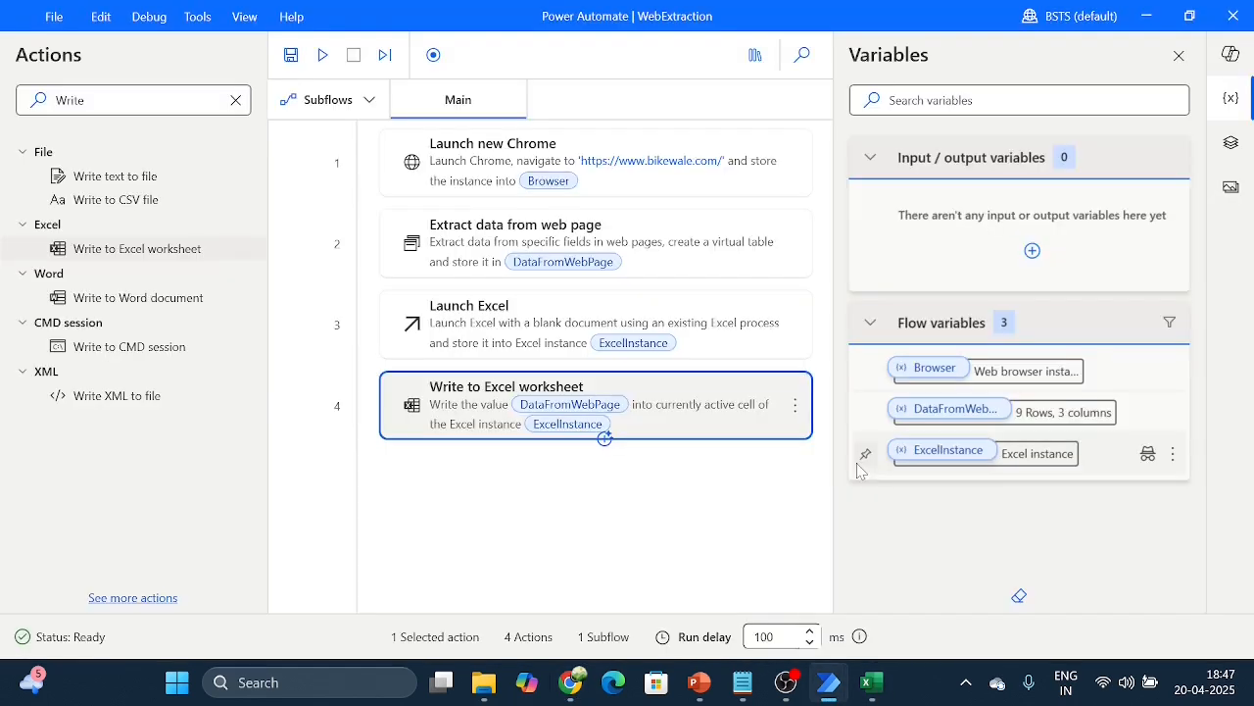